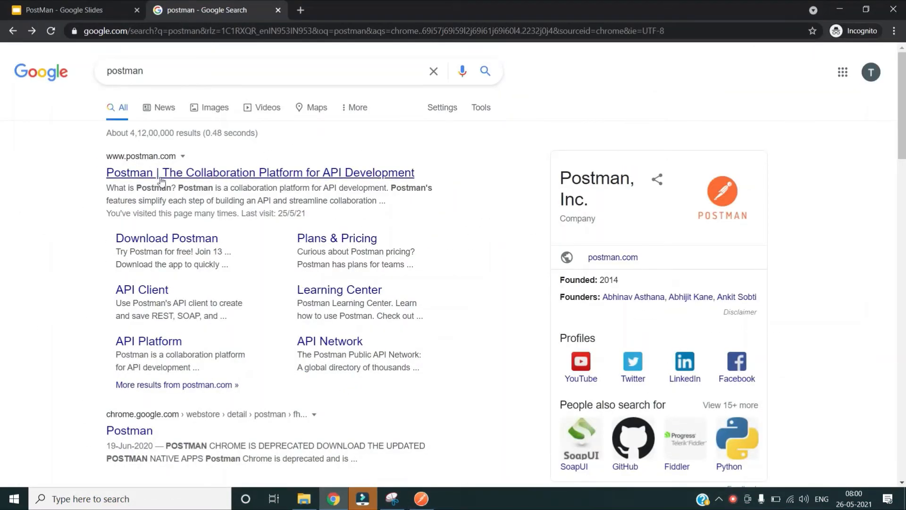
Step: Open postman.com from the search results and sign in to reach the Postman web home page
{"action": "left_click", "coordinate": [204, 173]}
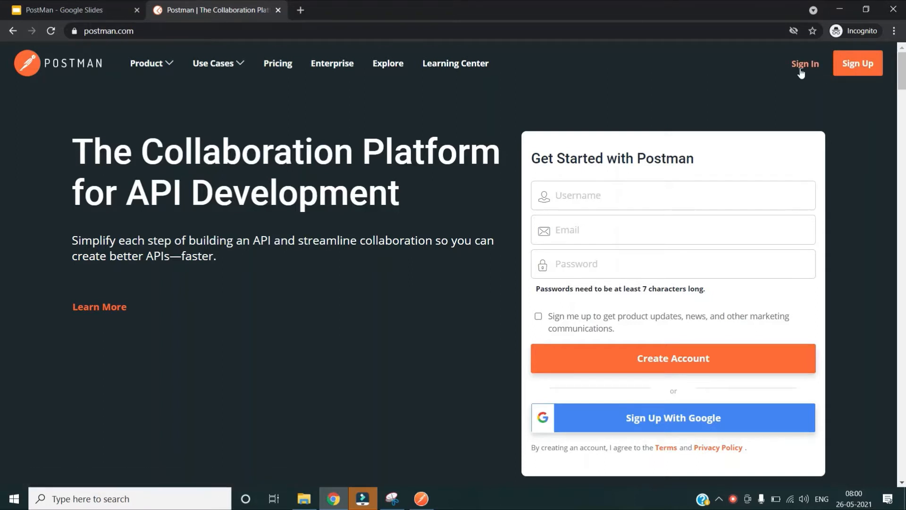
{"action": "left_click", "coordinate": [804, 66]}
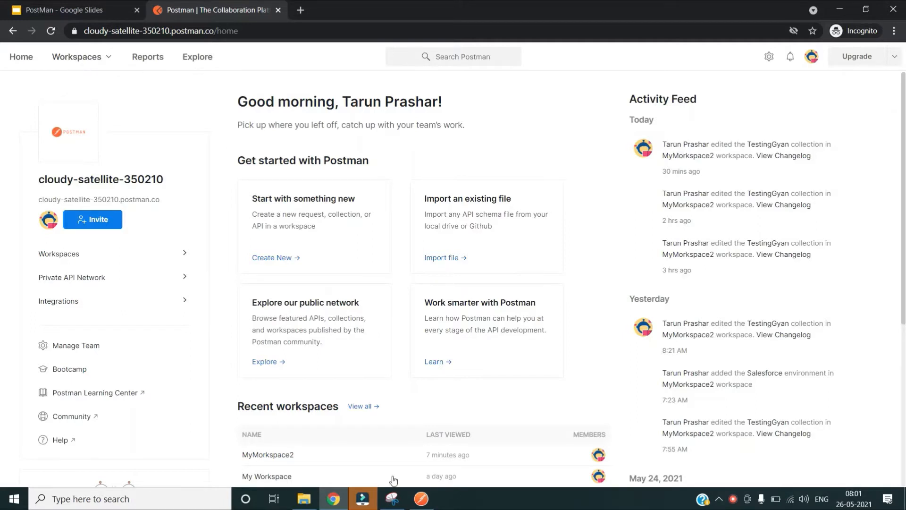
Step: In the Postman desktop app, create a new team workspace named TestWS
{"action": "left_click", "coordinate": [421, 499]}
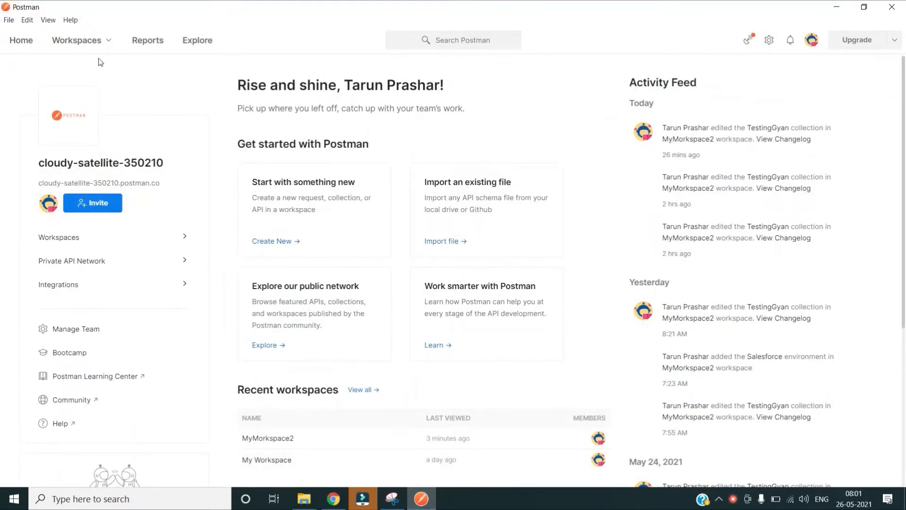
{"action": "left_click", "coordinate": [102, 41]}
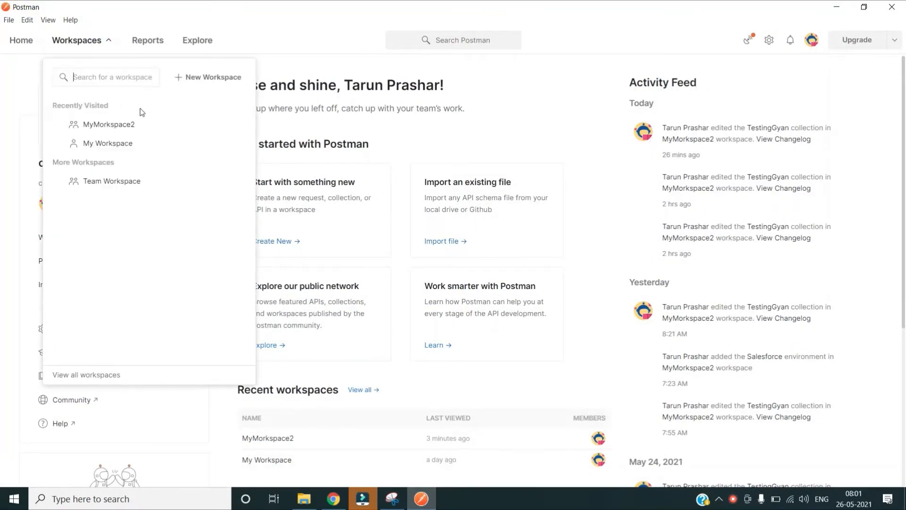
{"action": "left_click", "coordinate": [212, 79]}
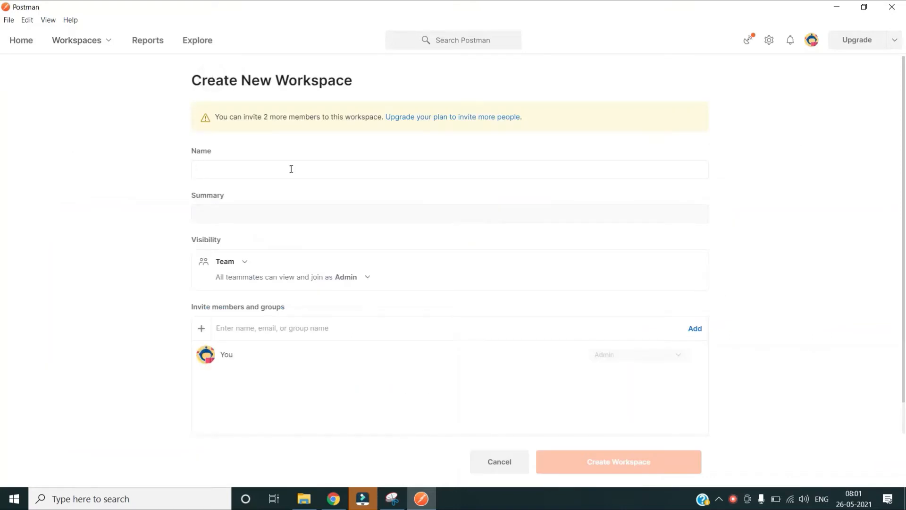
{"action": "type", "text": "Test"}
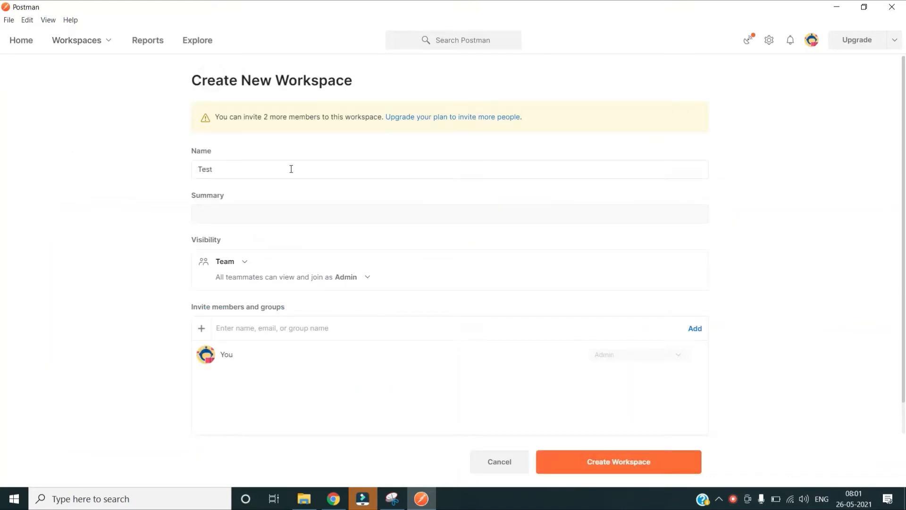
{"action": "type", "text": "WS"}
{"action": "left_click", "coordinate": [257, 212]}
{"action": "left_click", "coordinate": [615, 468]}
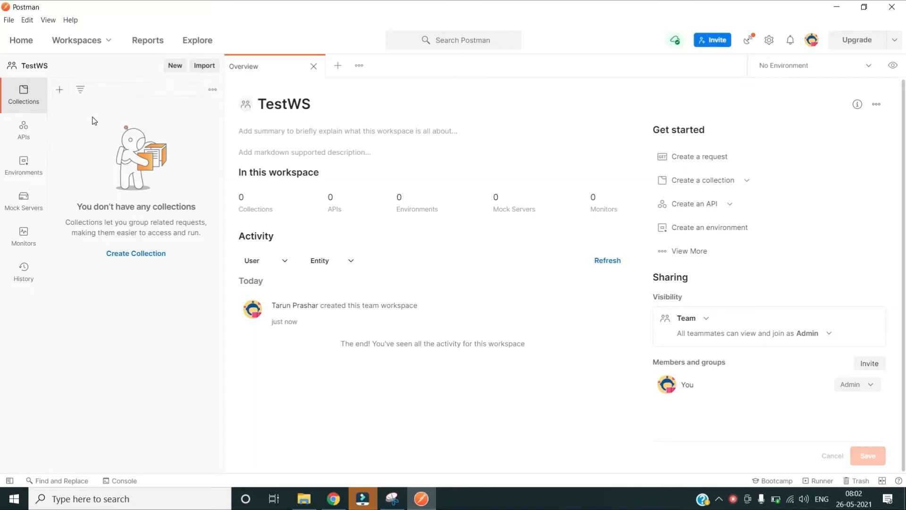
Step: Add a new collection to TestWS and rename it from 'New Collection' to MyFirstCollection
{"action": "left_click", "coordinate": [60, 91]}
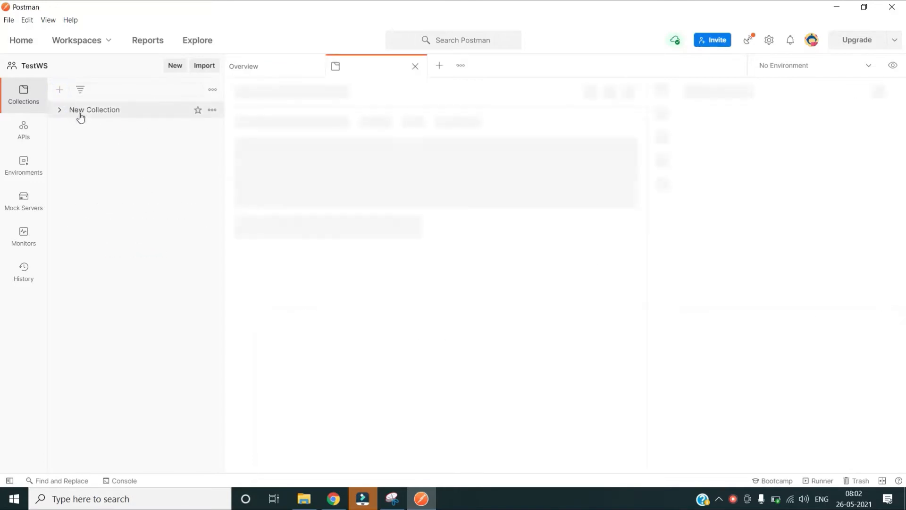
{"action": "key", "text": "BackSpace"}
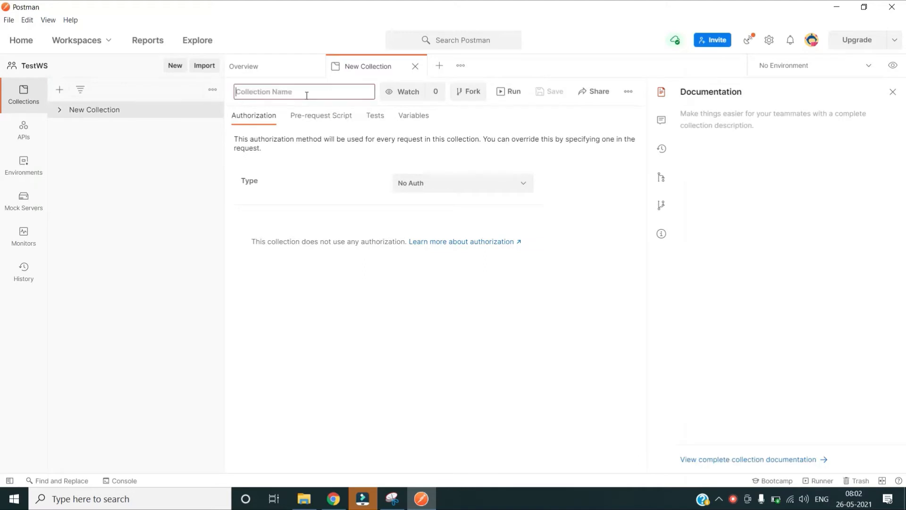
{"action": "type", "text": "Test"}
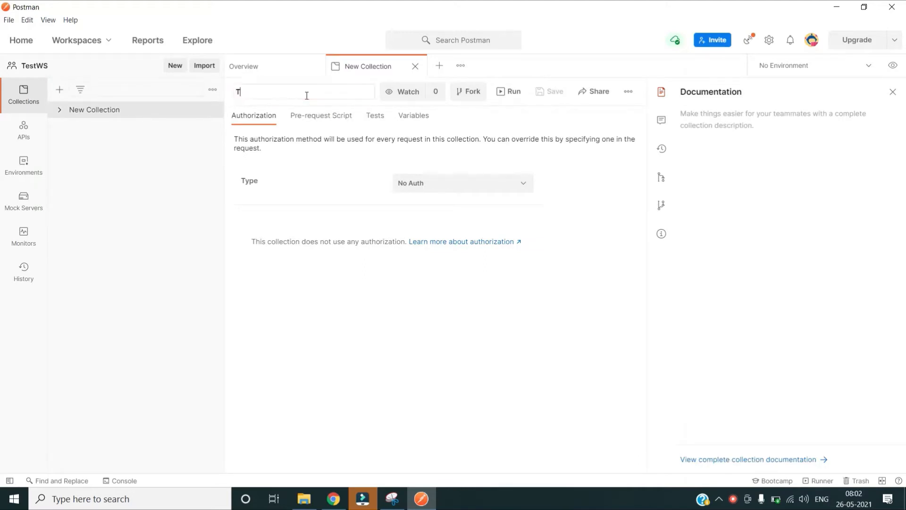
{"action": "key", "text": "BackSpace"}
{"action": "key", "text": "BackSpace"}
{"action": "key", "text": "BackSpace"}
{"action": "key", "text": "BackSpace"}
{"action": "type", "text": "MyFirstCollection"}
{"action": "left_click", "coordinate": [130, 222]}
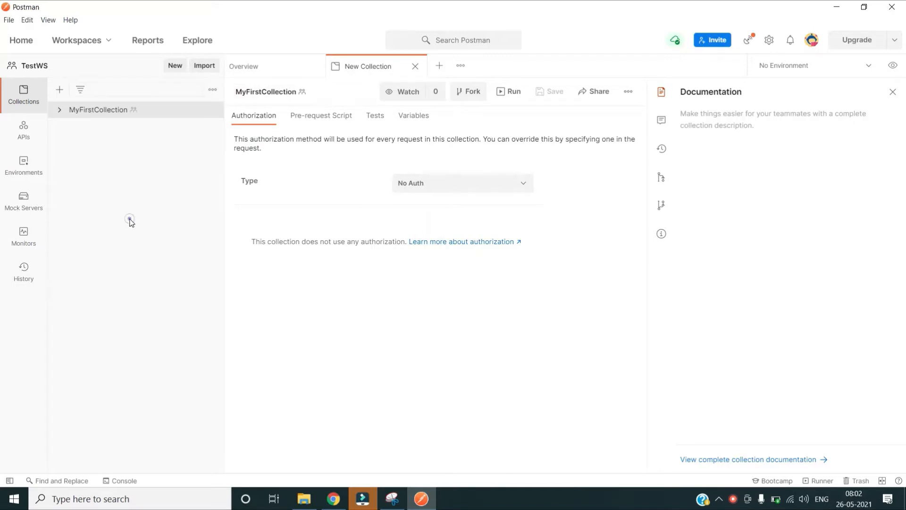
{"action": "right_click", "coordinate": [81, 112]}
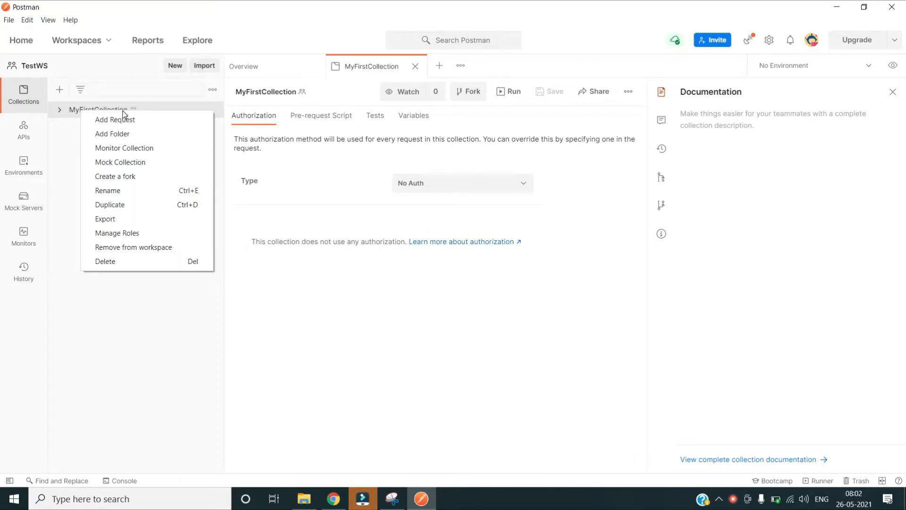
Step: Create a folder under MyFirstCollection and rename it from 'New Folder' to WeatherApis
{"action": "left_click", "coordinate": [125, 134]}
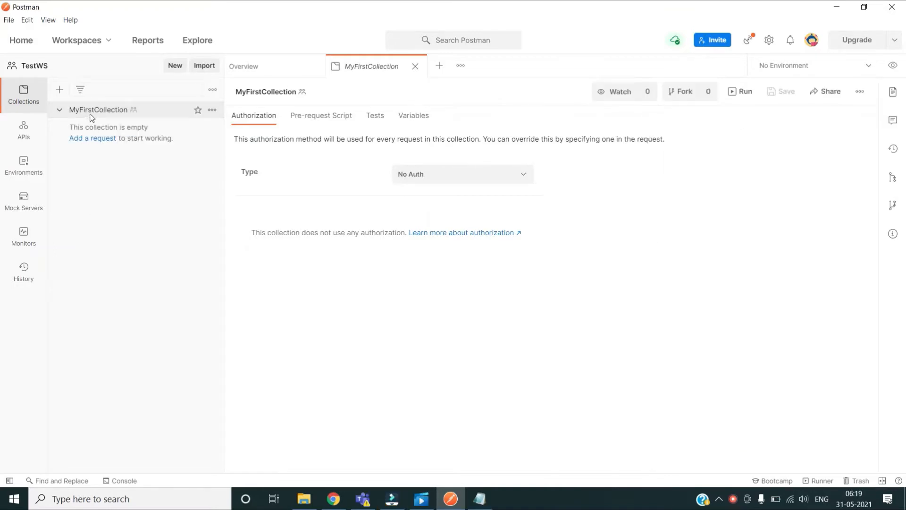
{"action": "right_click", "coordinate": [90, 116]}
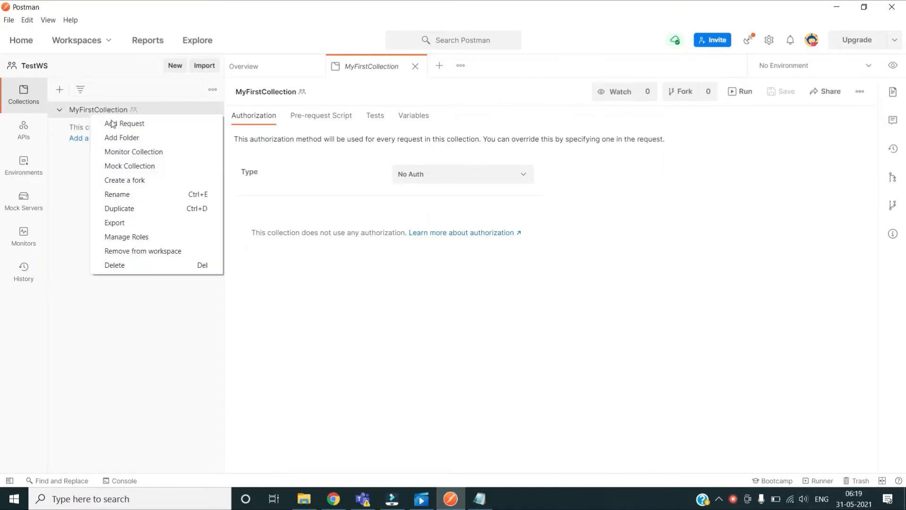
{"action": "left_click", "coordinate": [133, 142]}
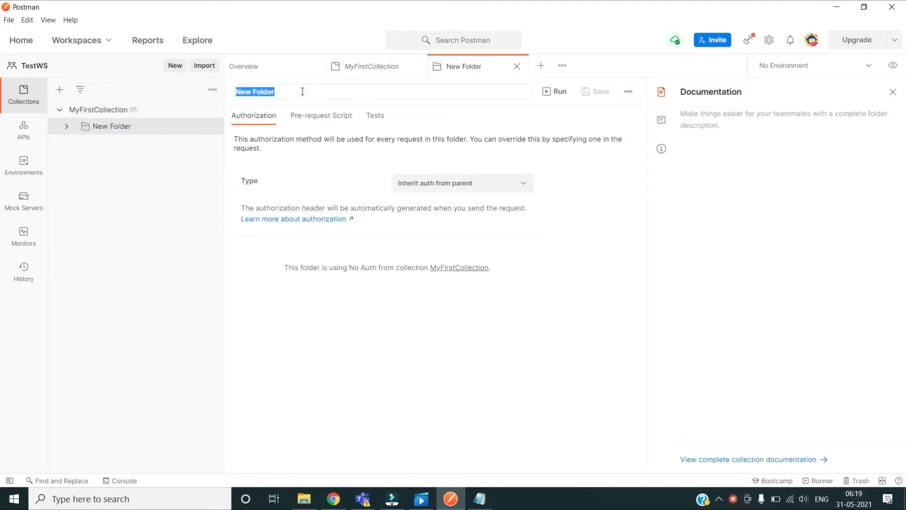
{"action": "key", "text": "BackSpace"}
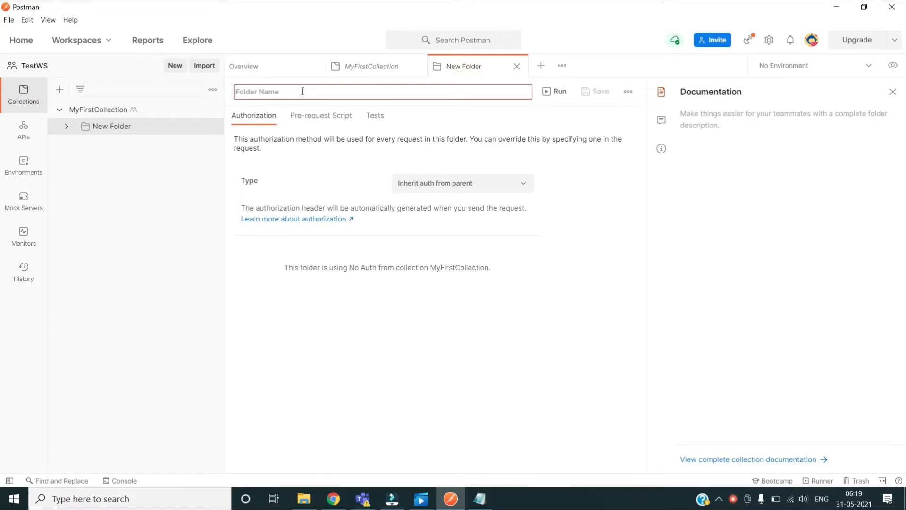
{"action": "type", "text": "Weathe"}
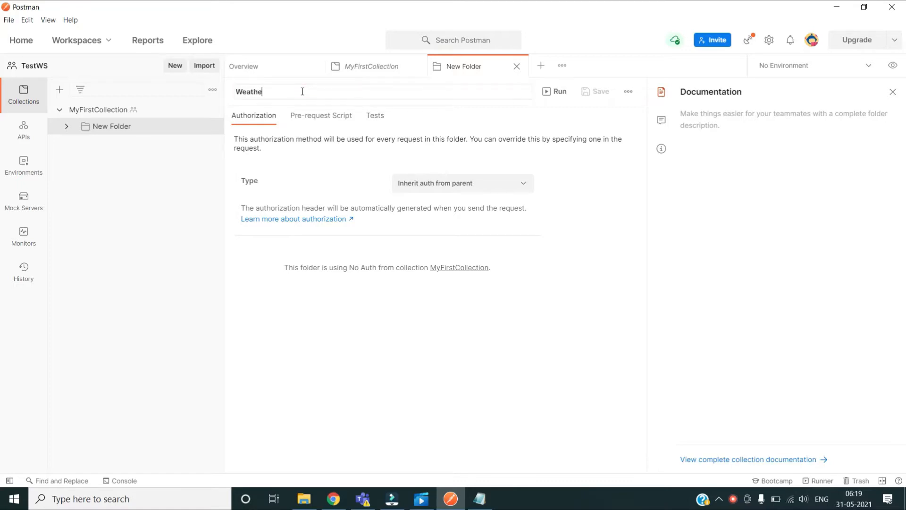
{"action": "type", "text": "rApis"}
{"action": "left_click", "coordinate": [172, 204]}
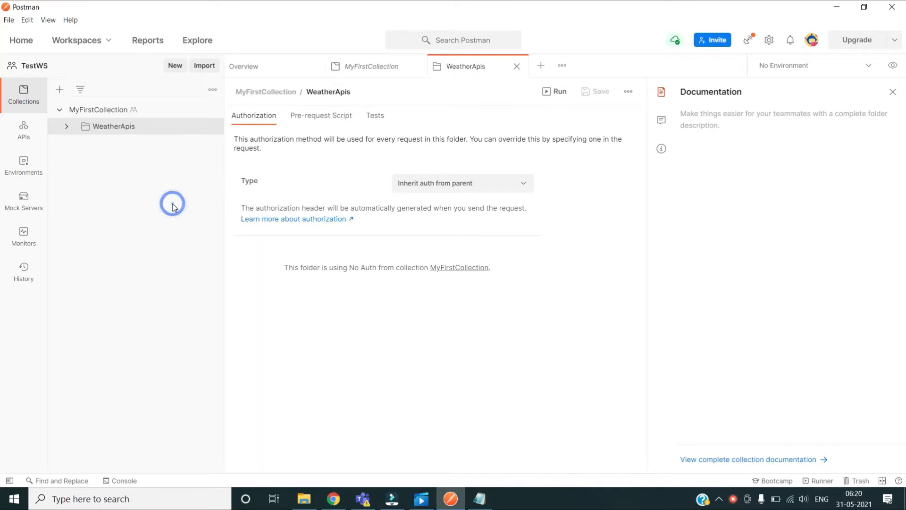
Step: Add a new request to the WeatherApis folder, keeping GET as its method
{"action": "right_click", "coordinate": [120, 134]}
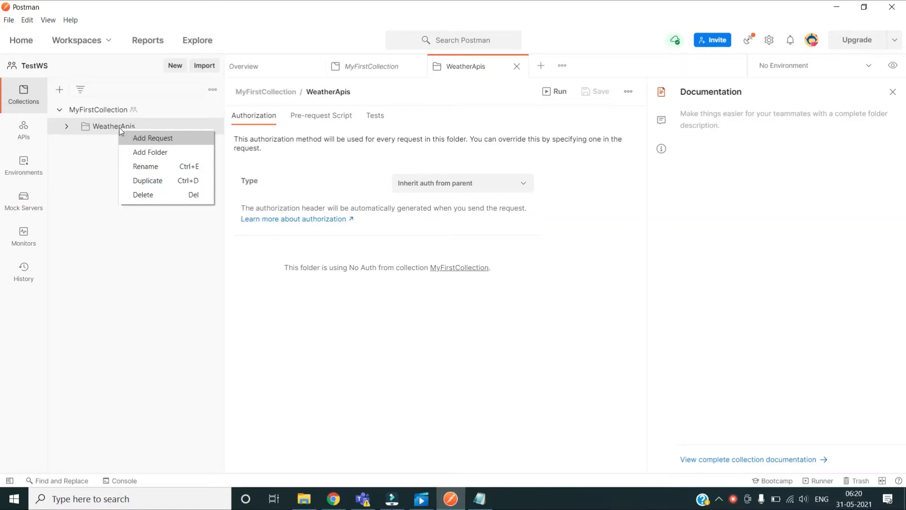
{"action": "left_click", "coordinate": [154, 138]}
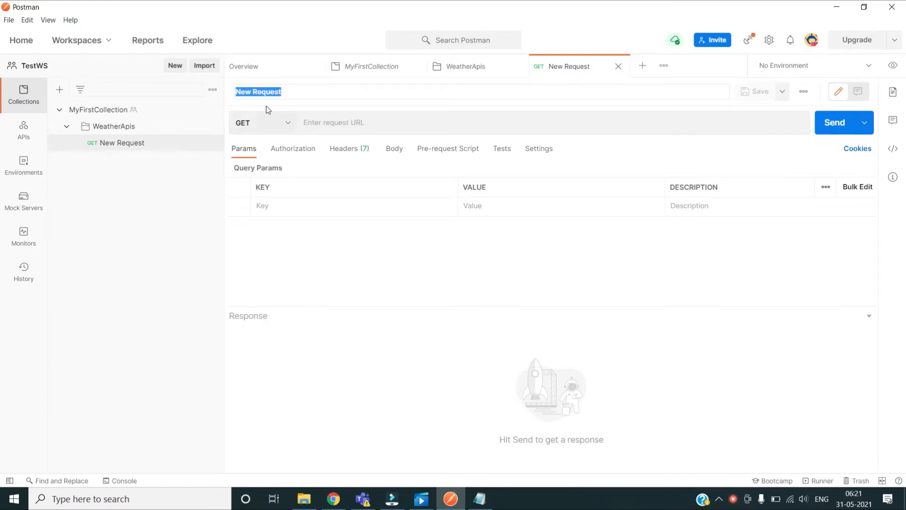
{"action": "left_click", "coordinate": [288, 123]}
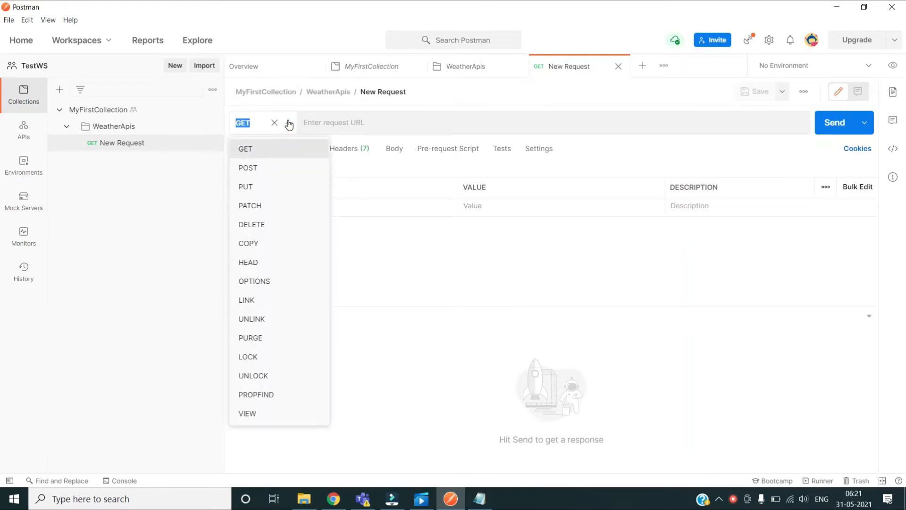
{"action": "left_click", "coordinate": [153, 213]}
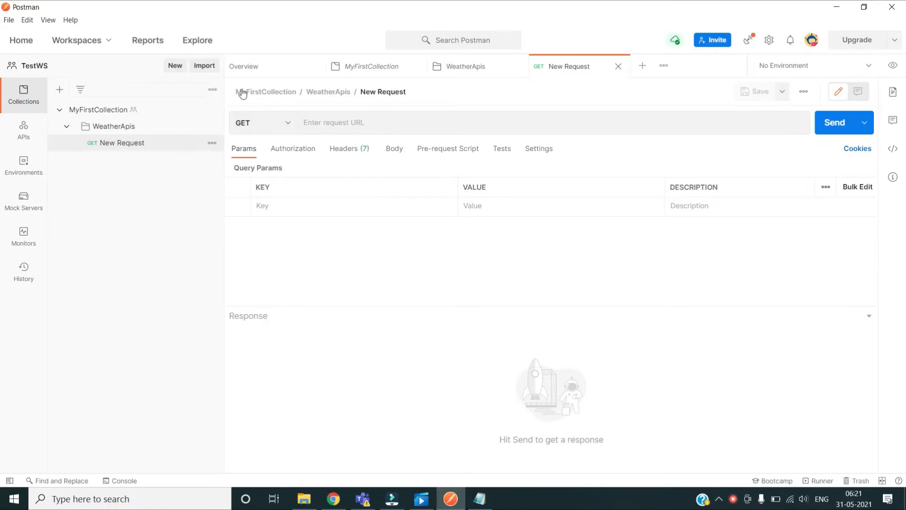
Step: Rename the new request to GetWeatherDetail
{"action": "left_click", "coordinate": [403, 92]}
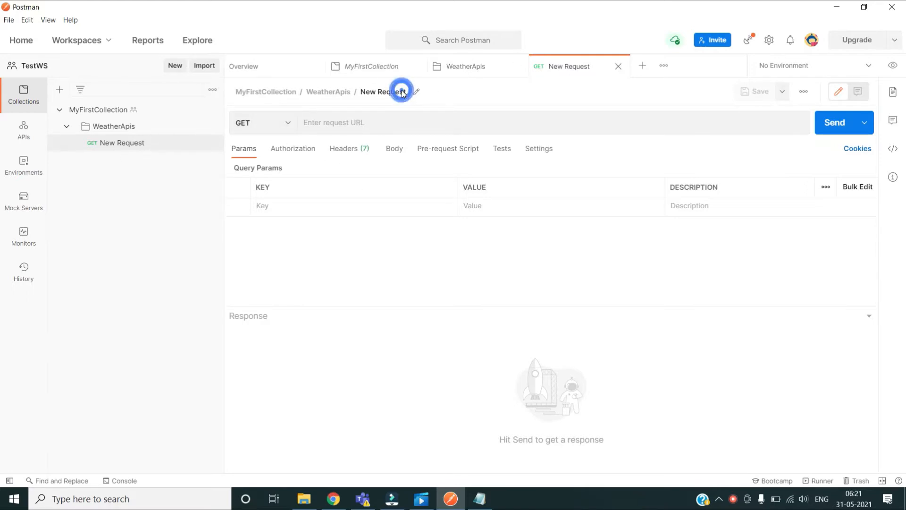
{"action": "left_click", "coordinate": [416, 92]}
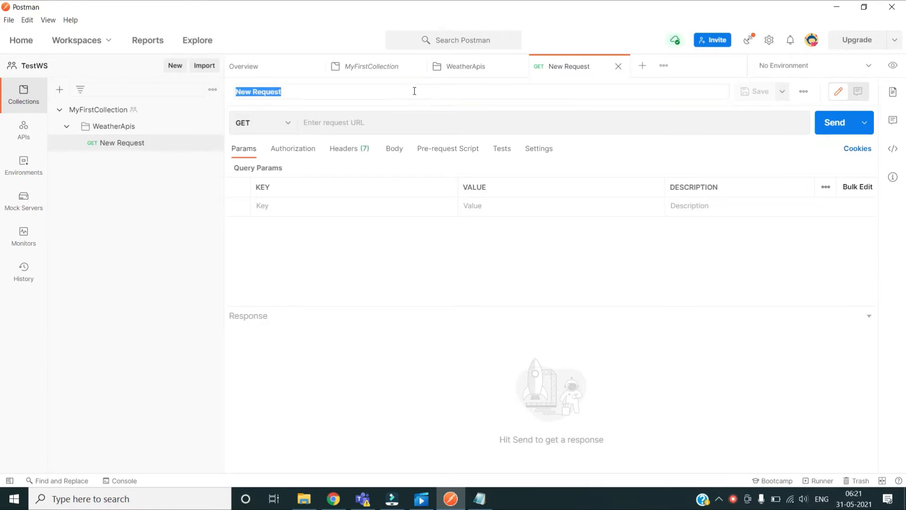
{"action": "type", "text": "GetWeatherDetail"}
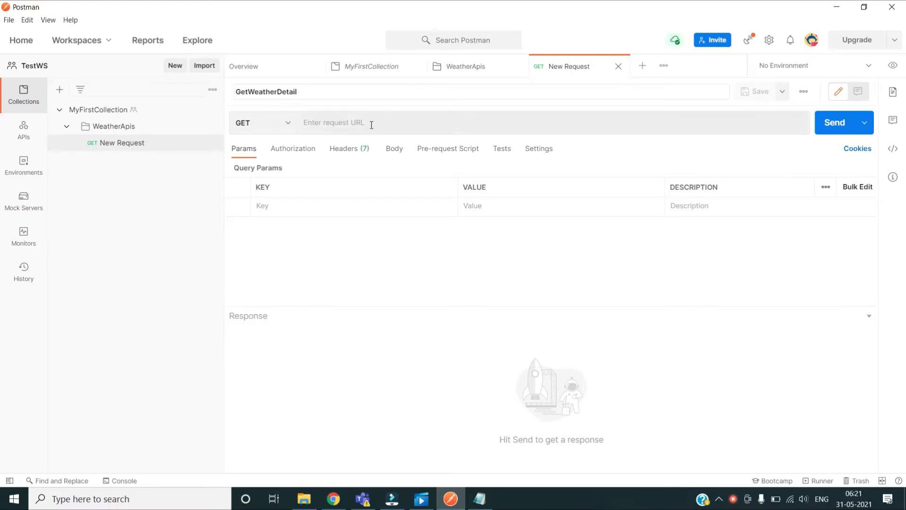
{"action": "left_click", "coordinate": [165, 232]}
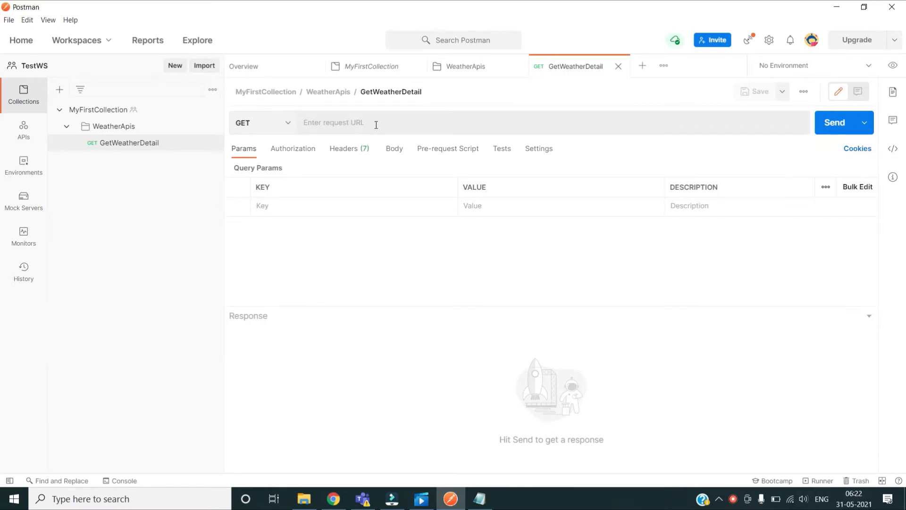
Step: Paste the URL api.openweathermap.org/data/2.5/weather?q=London from Notepad into the request URL field
{"action": "left_click", "coordinate": [480, 498]}
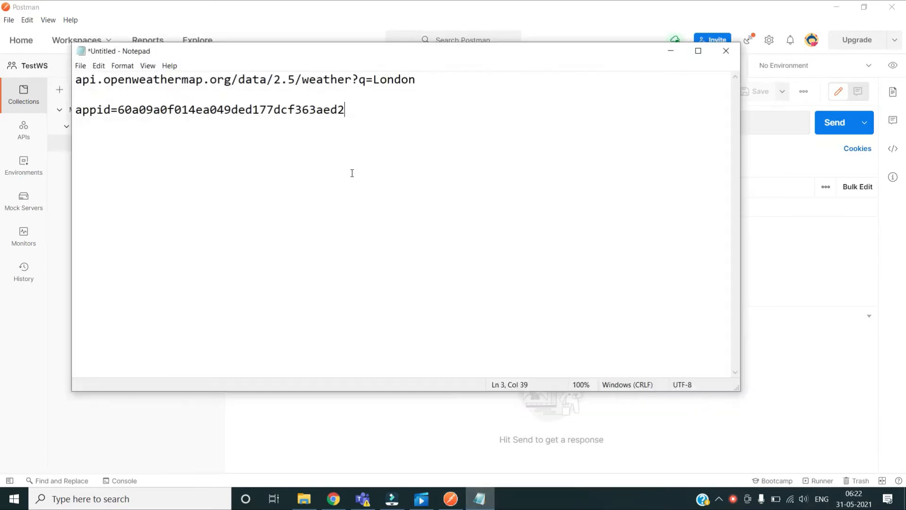
{"action": "left_click", "coordinate": [429, 80]}
{"action": "key", "text": "shift+Home"}
{"action": "key", "text": "ctrl+c"}
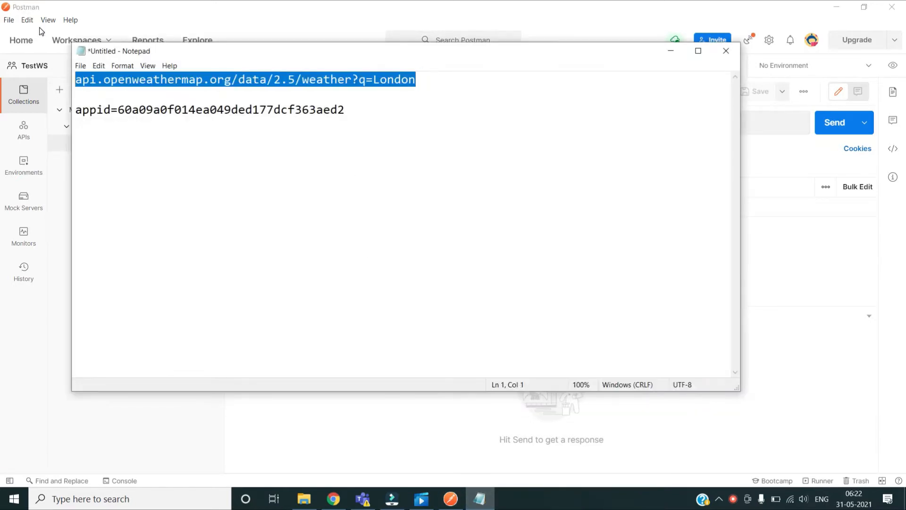
{"action": "left_click", "coordinate": [674, 52]}
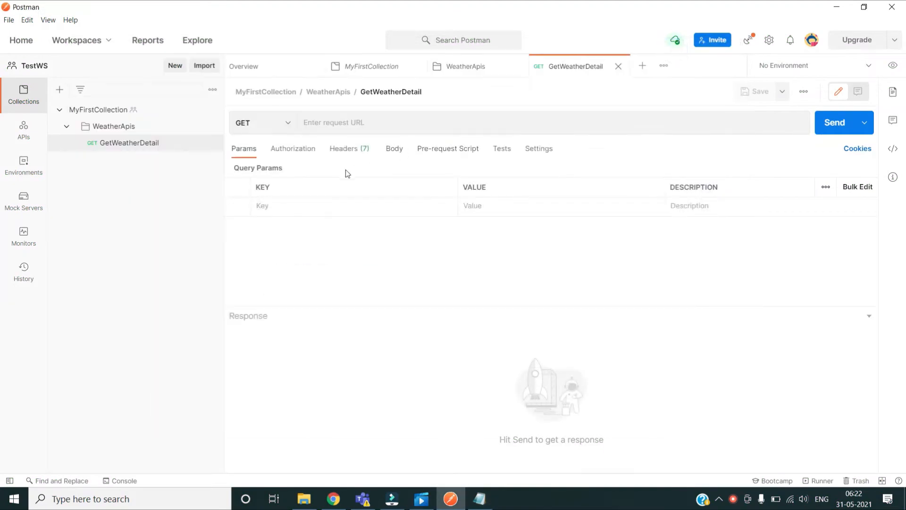
{"action": "left_click", "coordinate": [355, 122]}
{"action": "key", "text": "ctrl+v"}
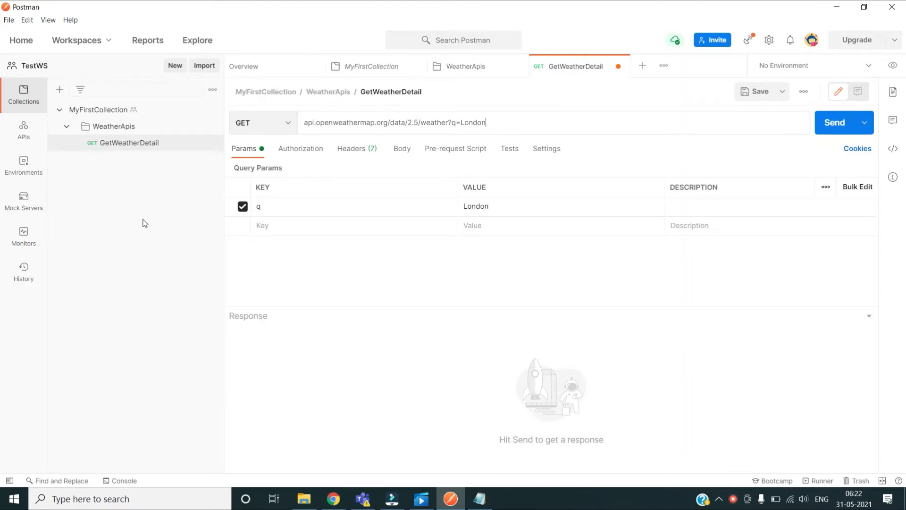
{"action": "left_click", "coordinate": [135, 234]}
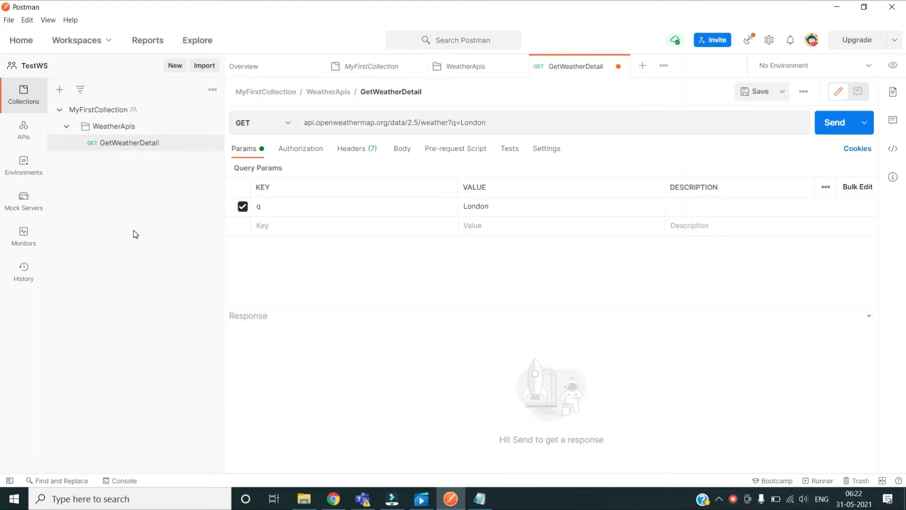
{"action": "left_click", "coordinate": [313, 153]}
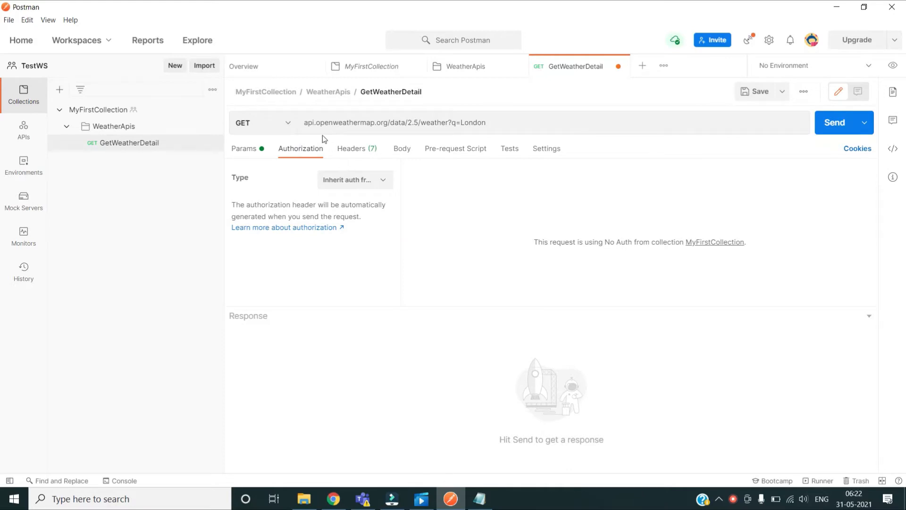
{"action": "left_click", "coordinate": [377, 183]}
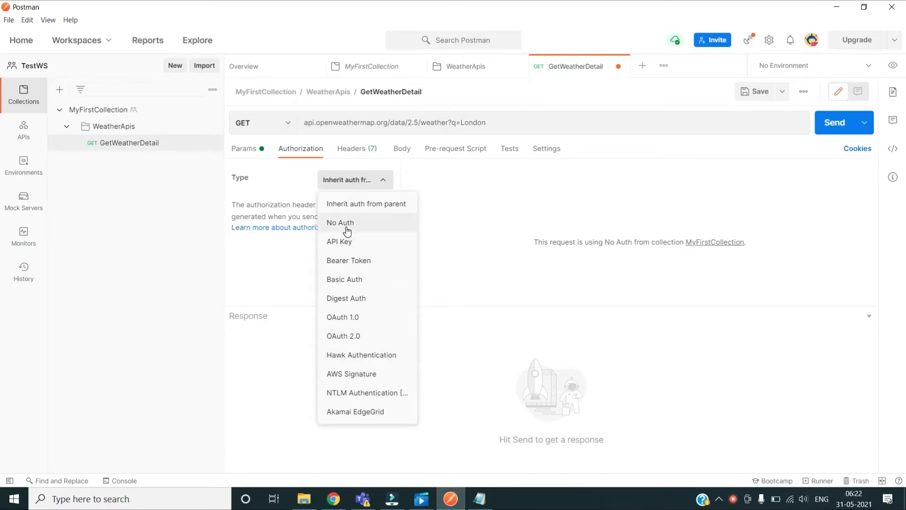
{"action": "left_click", "coordinate": [179, 260]}
{"action": "left_click", "coordinate": [255, 150]}
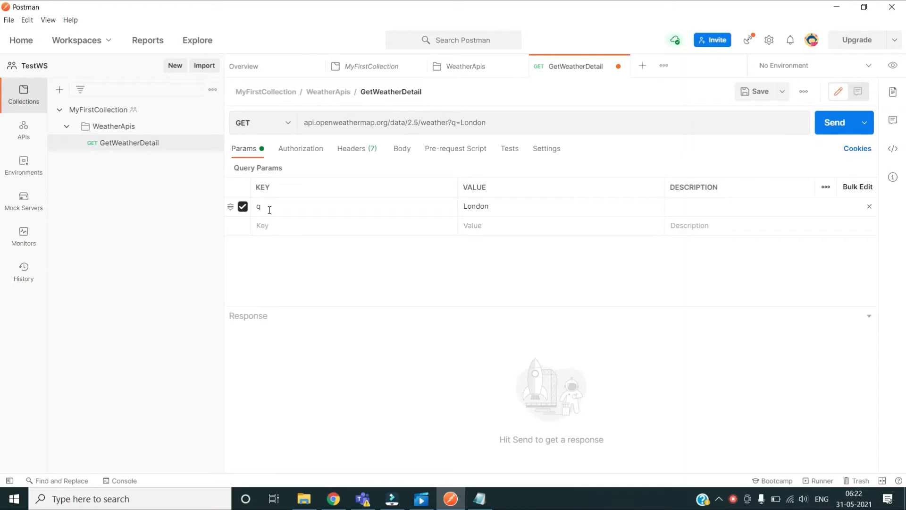
Step: Copy 'appid' from Notepad and paste it as a new query parameter key
{"action": "left_click", "coordinate": [277, 225]}
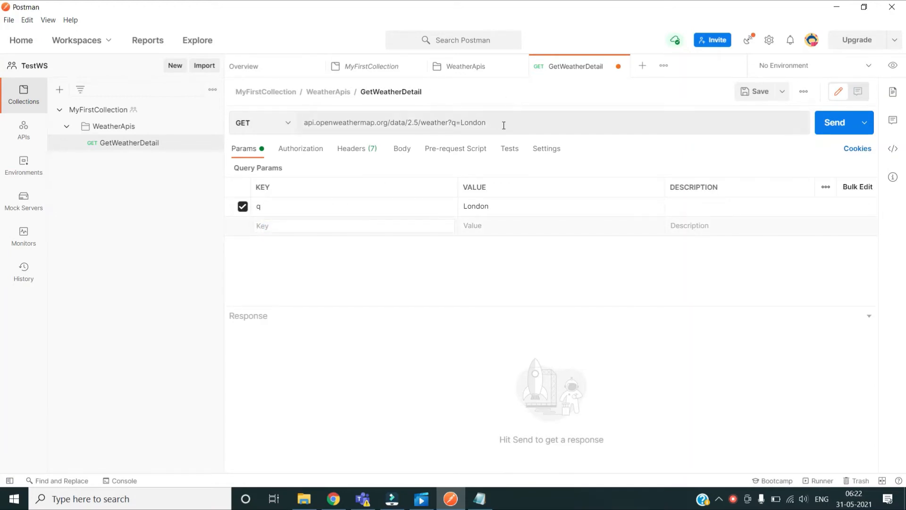
{"action": "left_click", "coordinate": [479, 498]}
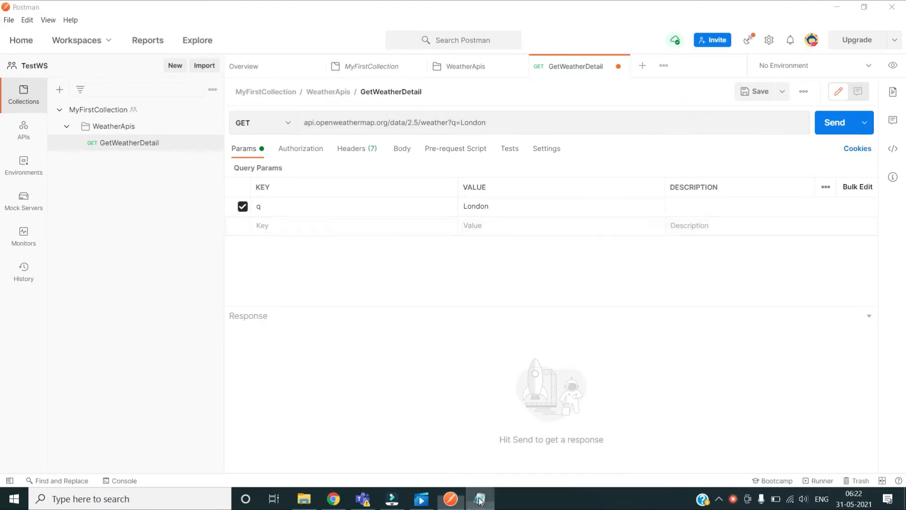
{"action": "left_click", "coordinate": [97, 113]}
{"action": "double_click", "coordinate": [97, 113]}
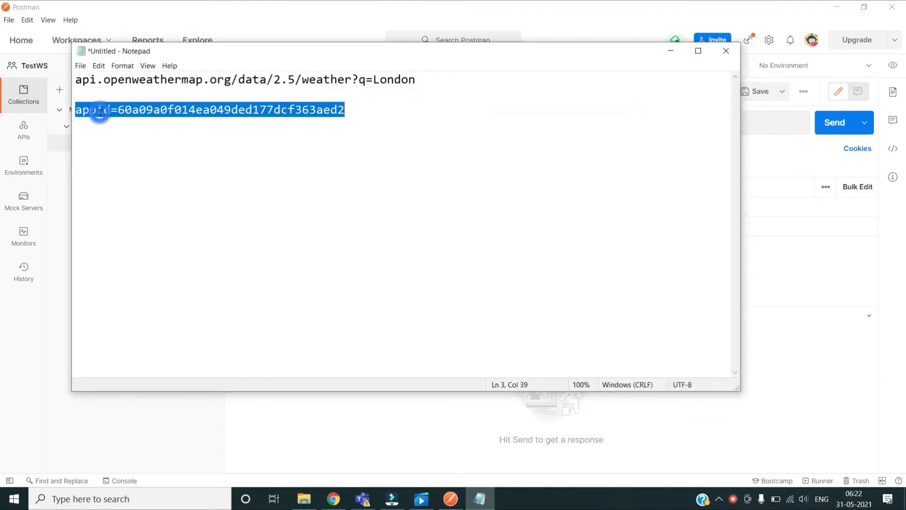
{"action": "left_click", "coordinate": [100, 114]}
{"action": "left_click_drag", "start_coordinate": [112, 109], "coordinate": [47, 111]}
{"action": "key", "text": "ctrl+c"}
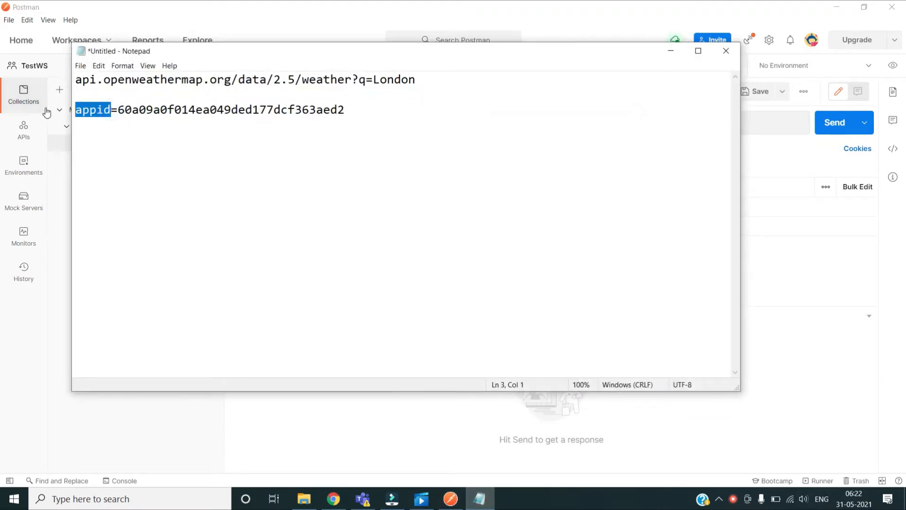
{"action": "left_click", "coordinate": [671, 51]}
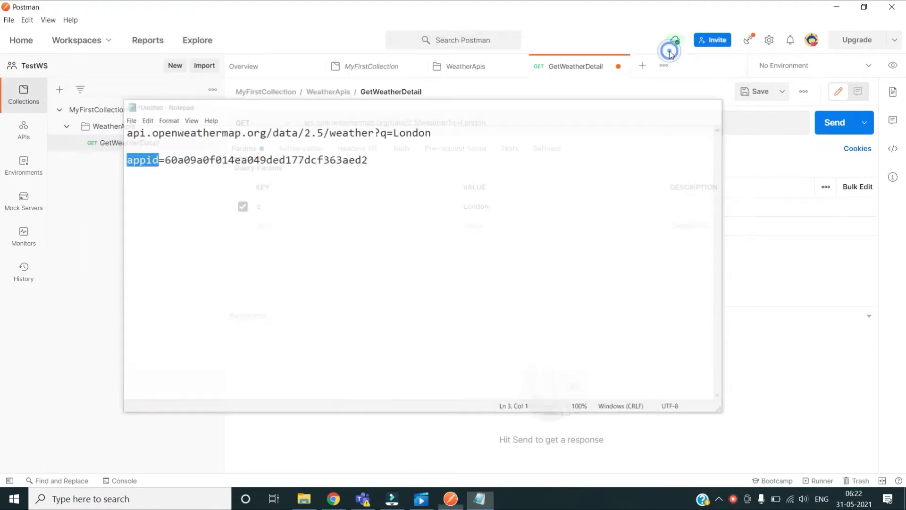
{"action": "left_click", "coordinate": [283, 225]}
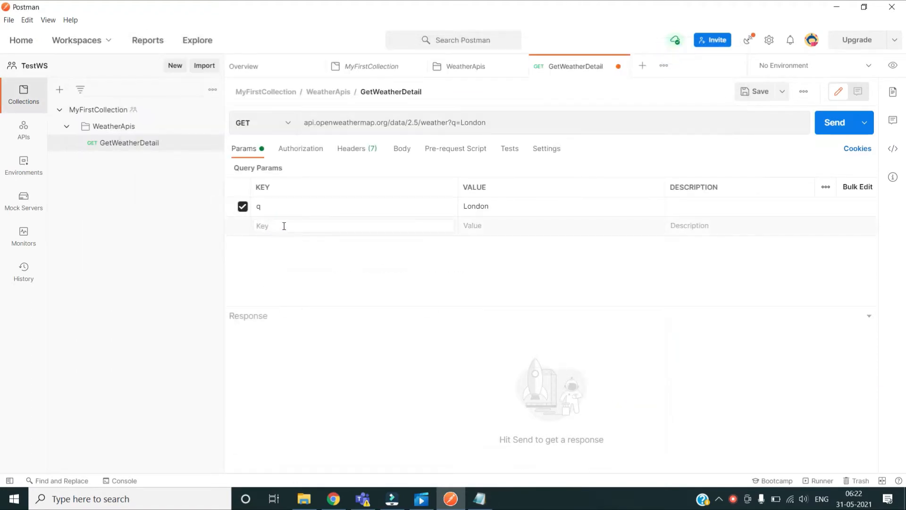
{"action": "key", "text": "ctrl+v"}
Step: Paste the OpenWeather API key from Notepad as the appid parameter's value
{"action": "left_click", "coordinate": [479, 501]}
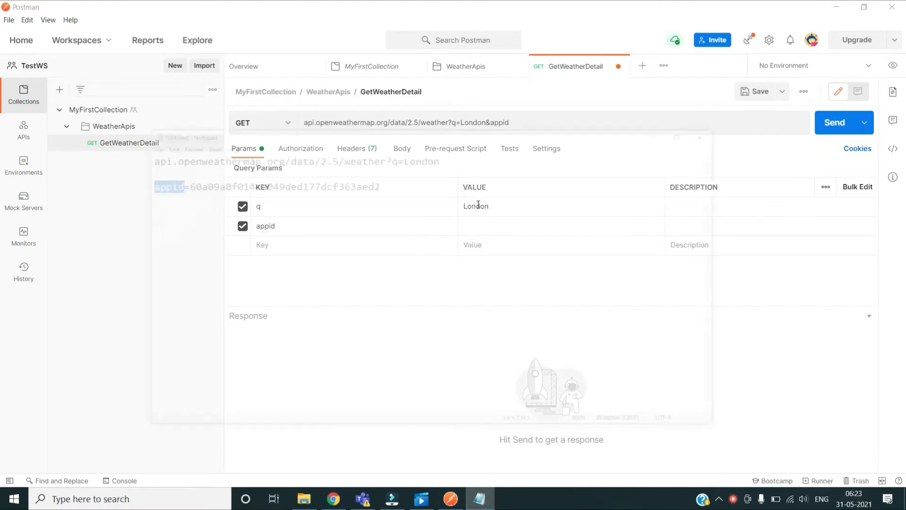
{"action": "left_click_drag", "start_coordinate": [352, 112], "coordinate": [119, 110]}
{"action": "key", "text": "ctrl+c"}
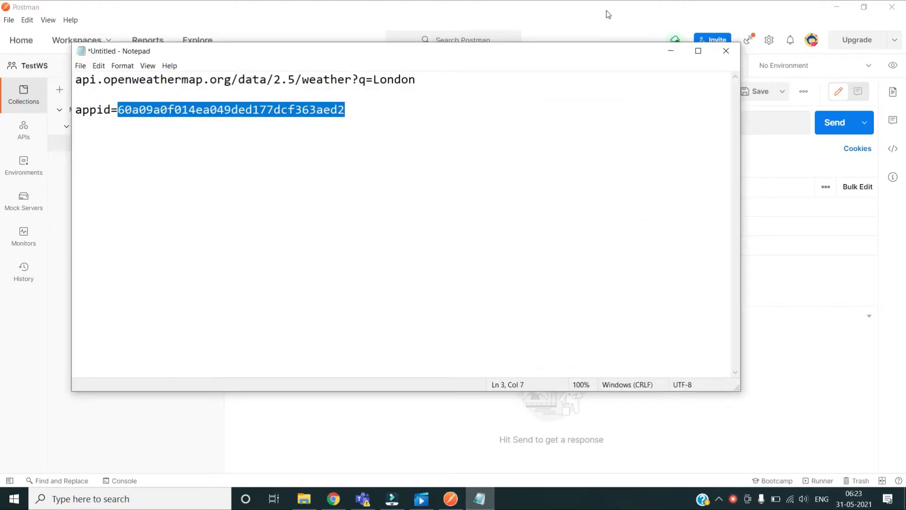
{"action": "left_click", "coordinate": [671, 51]}
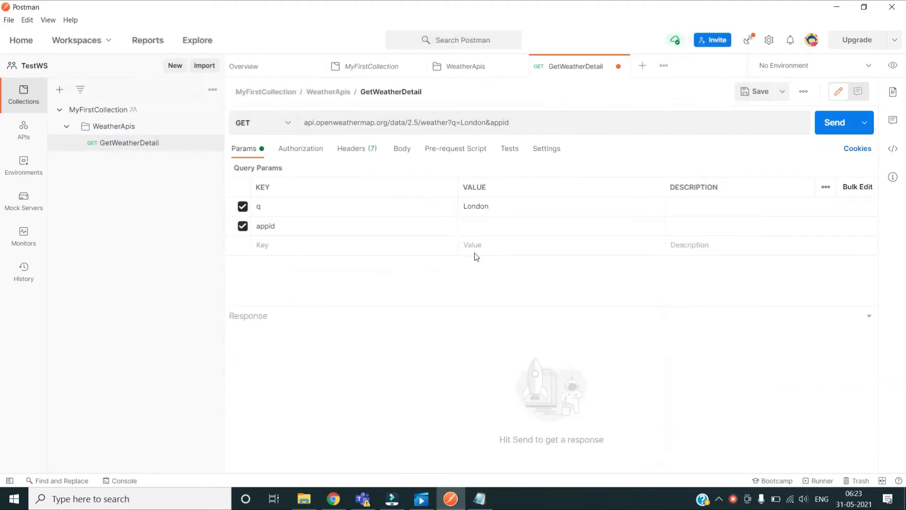
{"action": "left_click", "coordinate": [503, 226]}
{"action": "key", "text": "ctrl+v"}
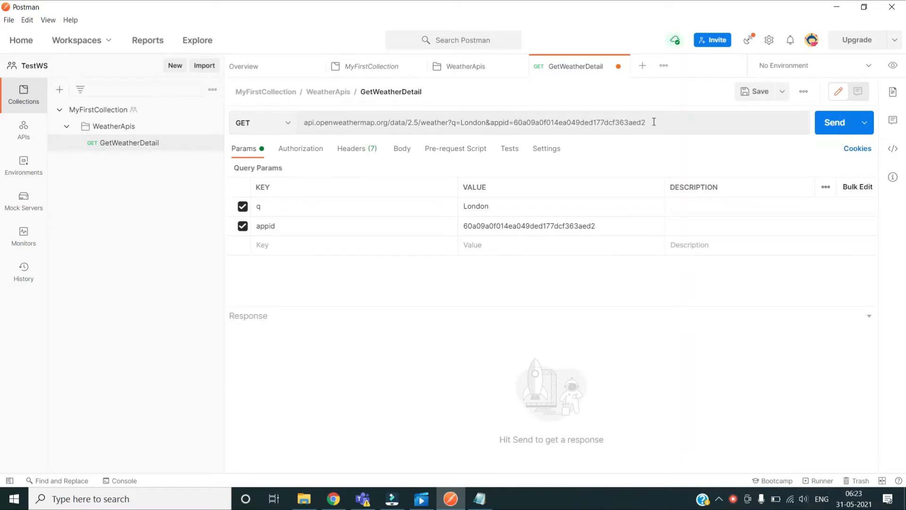
{"action": "left_click_drag", "start_coordinate": [654, 121], "coordinate": [493, 126]}
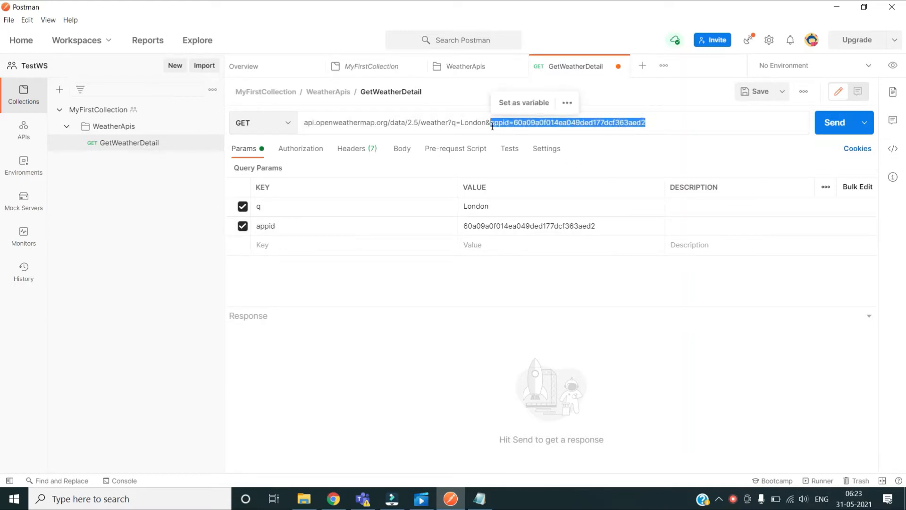
{"action": "left_click", "coordinate": [83, 300]}
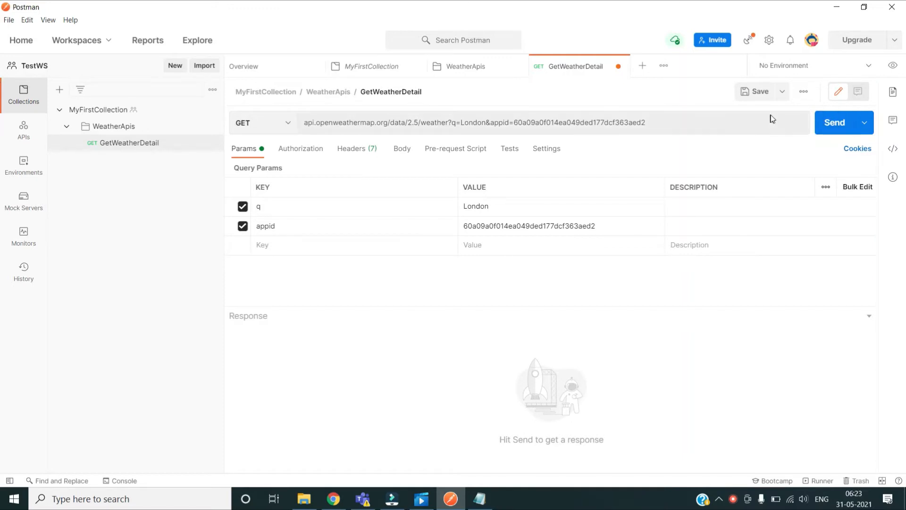
Step: Send GetWeatherDetail, review the 200 OK London weather response, then view its authorization settings
{"action": "left_click", "coordinate": [833, 123]}
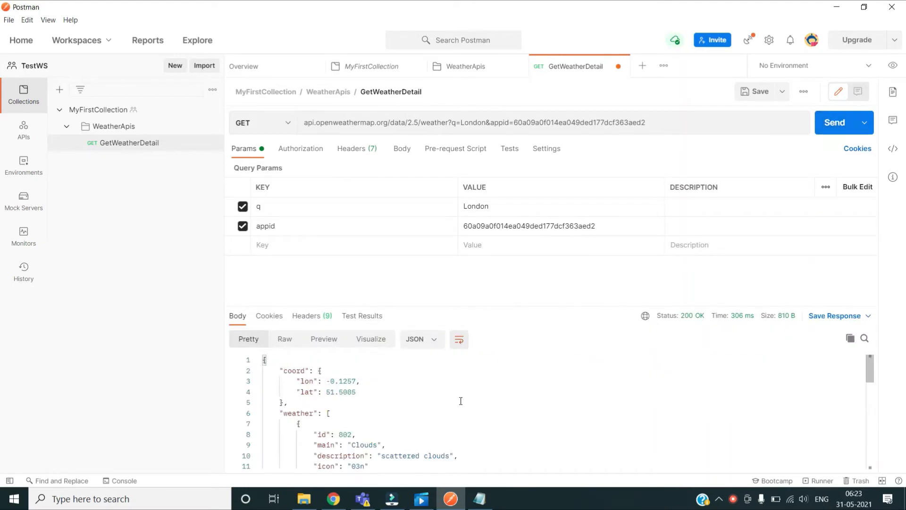
{"action": "scroll", "coordinate": [461, 398], "scroll_direction": "down", "scroll_amount": 2}
{"action": "scroll", "coordinate": [461, 399], "scroll_direction": "up", "scroll_amount": 1}
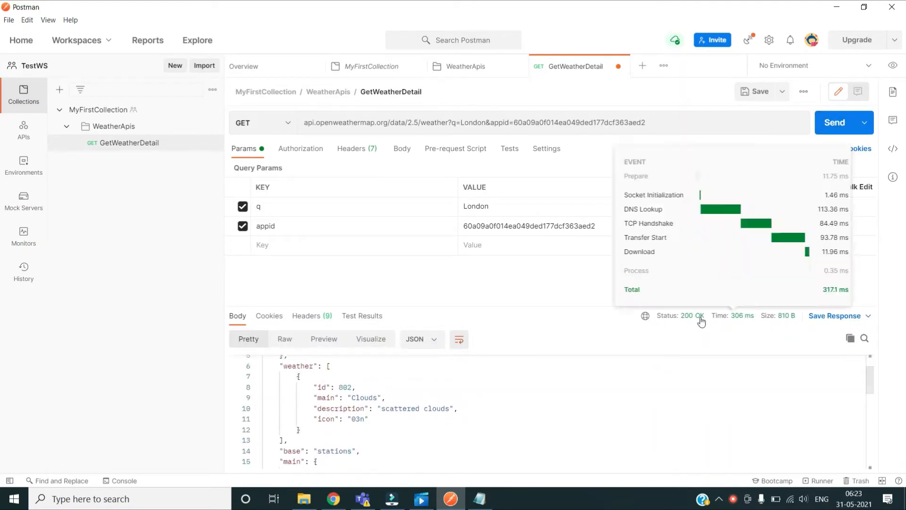
{"action": "scroll", "coordinate": [360, 418], "scroll_direction": "up", "scroll_amount": 1}
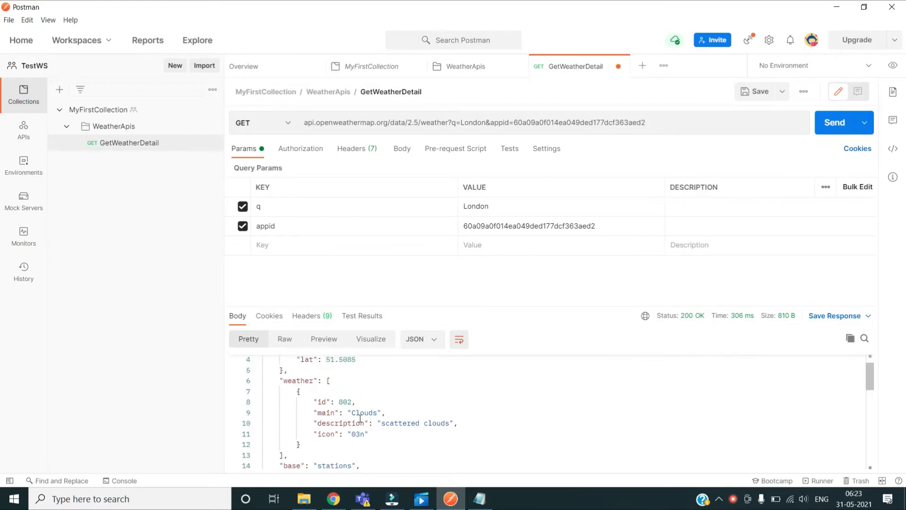
{"action": "scroll", "coordinate": [514, 410], "scroll_direction": "down", "scroll_amount": 3}
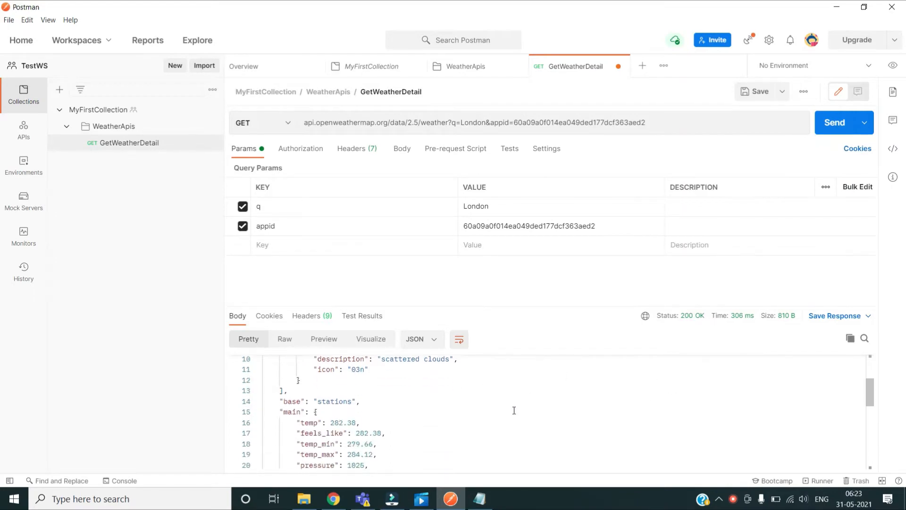
{"action": "scroll", "coordinate": [514, 410], "scroll_direction": "up", "scroll_amount": 4}
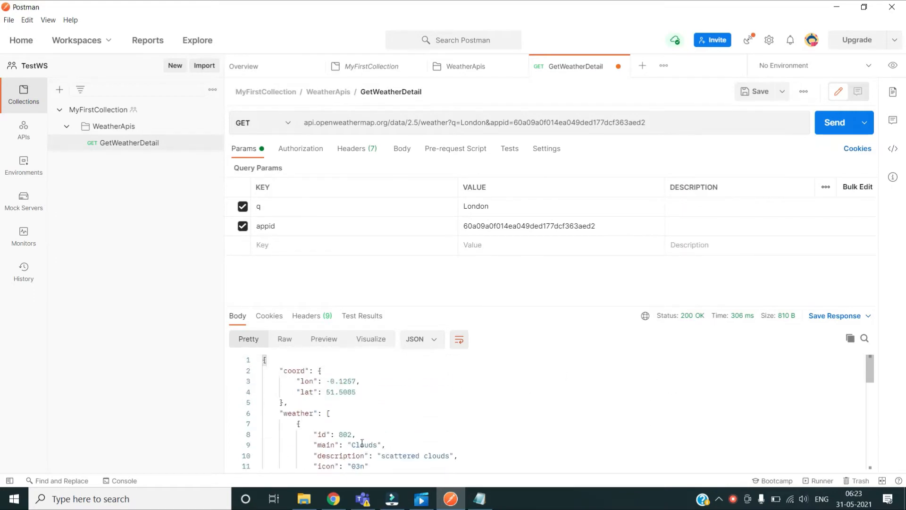
{"action": "scroll", "coordinate": [362, 442], "scroll_direction": "down", "scroll_amount": 2}
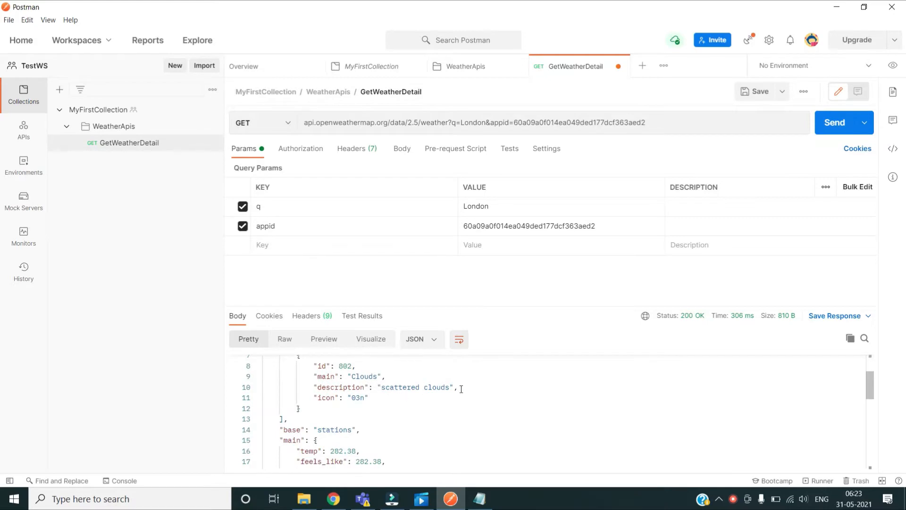
{"action": "scroll", "coordinate": [472, 418], "scroll_direction": "down", "scroll_amount": 3}
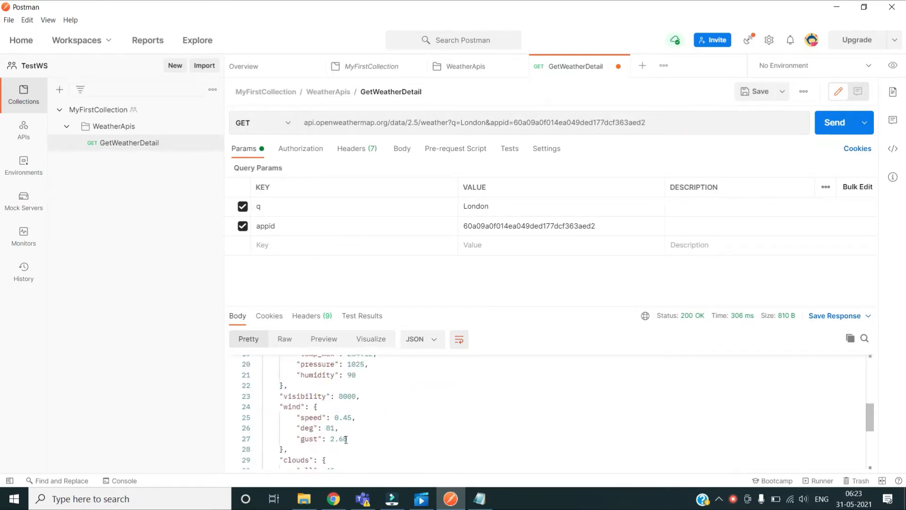
{"action": "scroll", "coordinate": [346, 440], "scroll_direction": "down", "scroll_amount": 4}
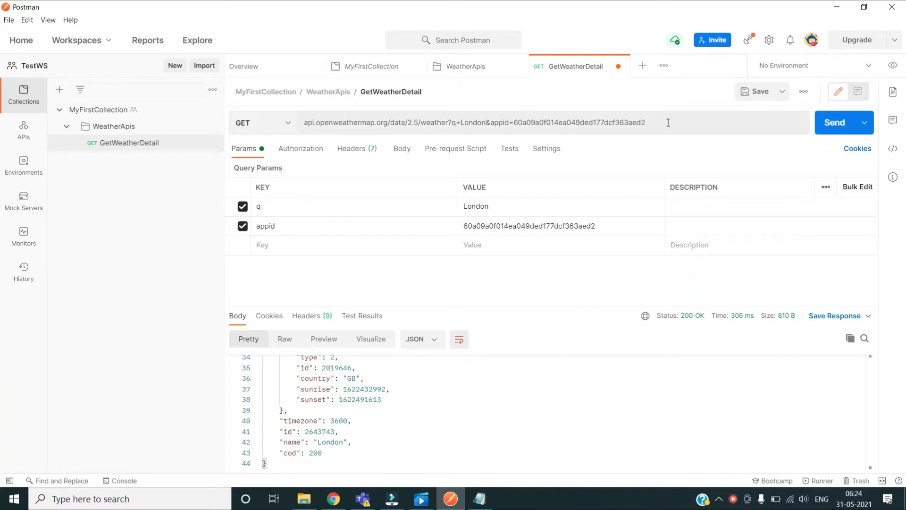
{"action": "left_click", "coordinate": [314, 155]}
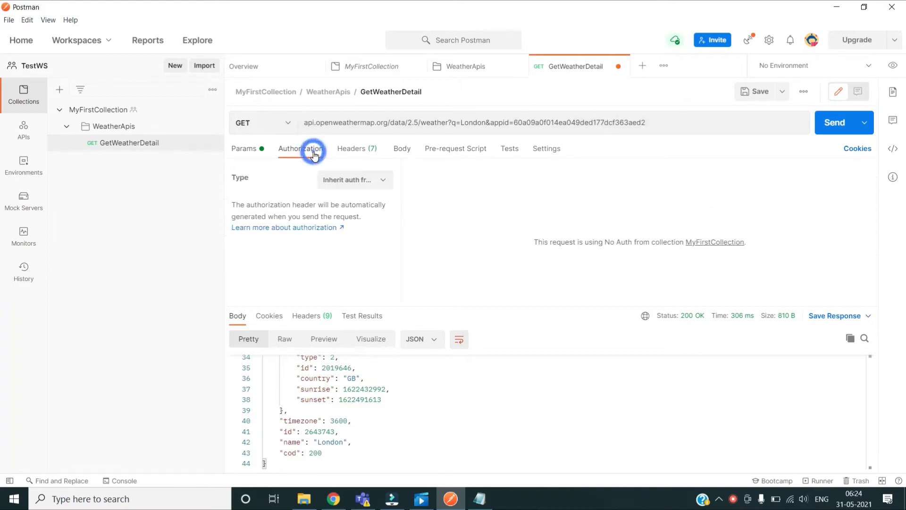
Step: Leave the authorization on inherited No Auth and switch to the request's headers
{"action": "left_click", "coordinate": [385, 179]}
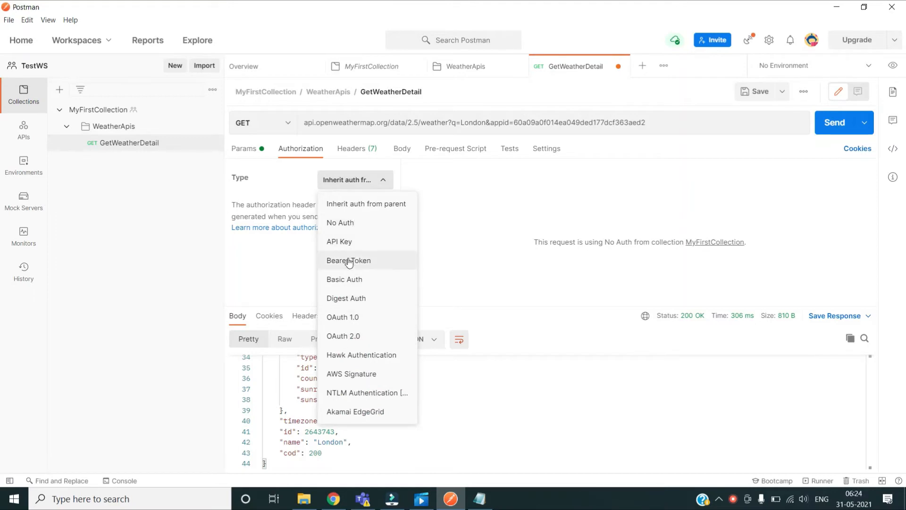
{"action": "left_click", "coordinate": [199, 293]}
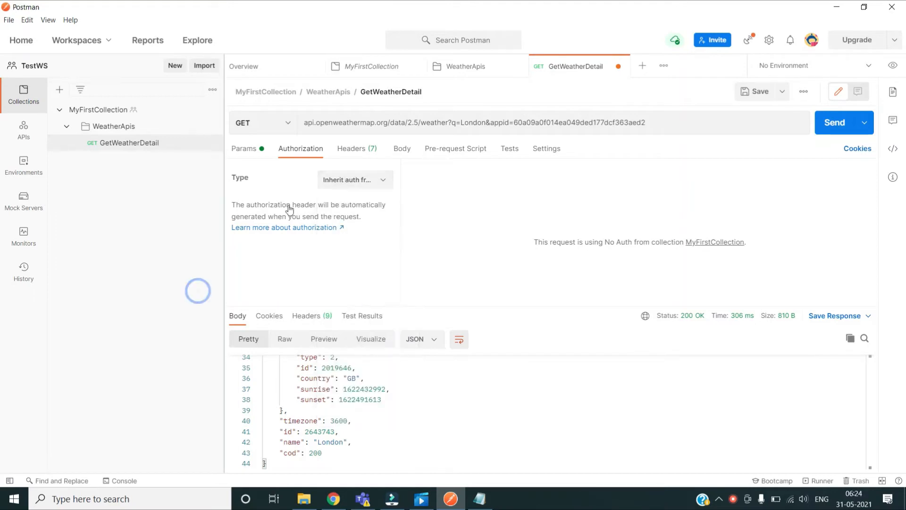
{"action": "left_click", "coordinate": [352, 150]}
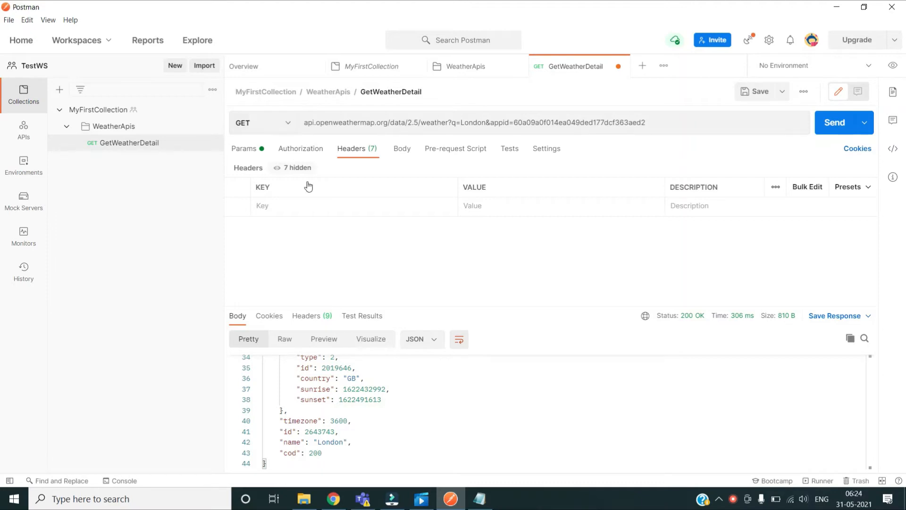
Step: Add header key Content-Type with value application/json, bringing the request's headers to 8
{"action": "left_click", "coordinate": [316, 210]}
{"action": "type", "text": "Conten"}
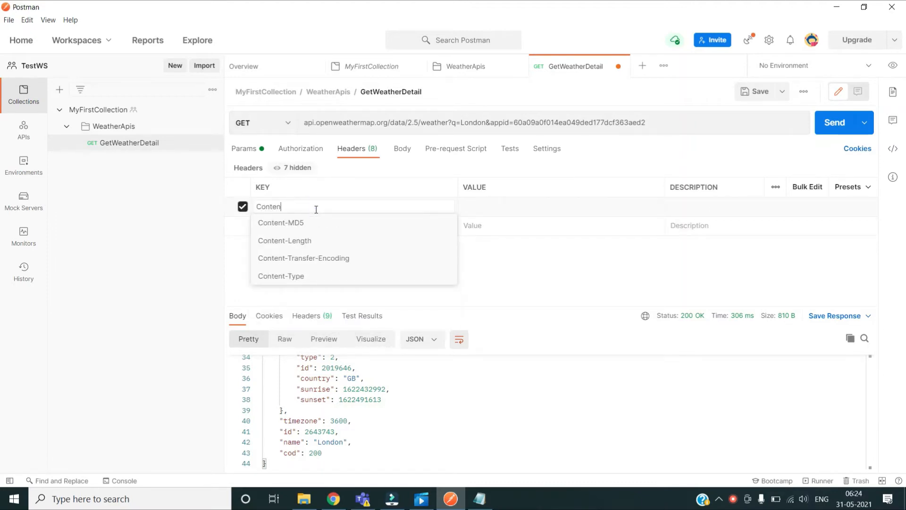
{"action": "type", "text": "t-Type"}
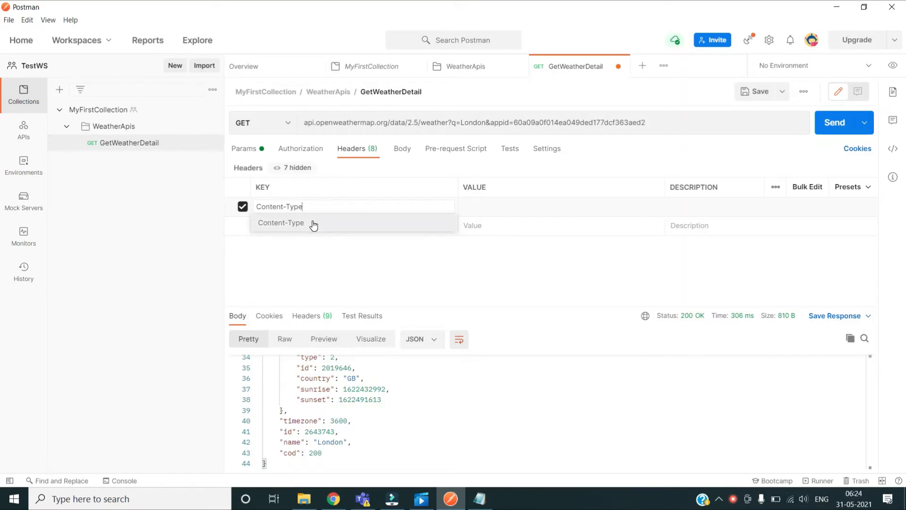
{"action": "left_click", "coordinate": [314, 225]}
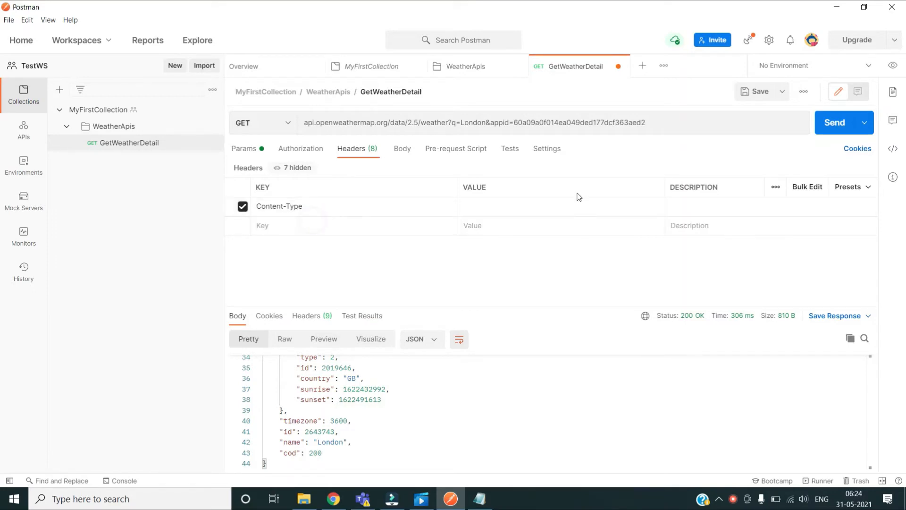
{"action": "left_click", "coordinate": [501, 200]}
{"action": "type", "text": "appli"}
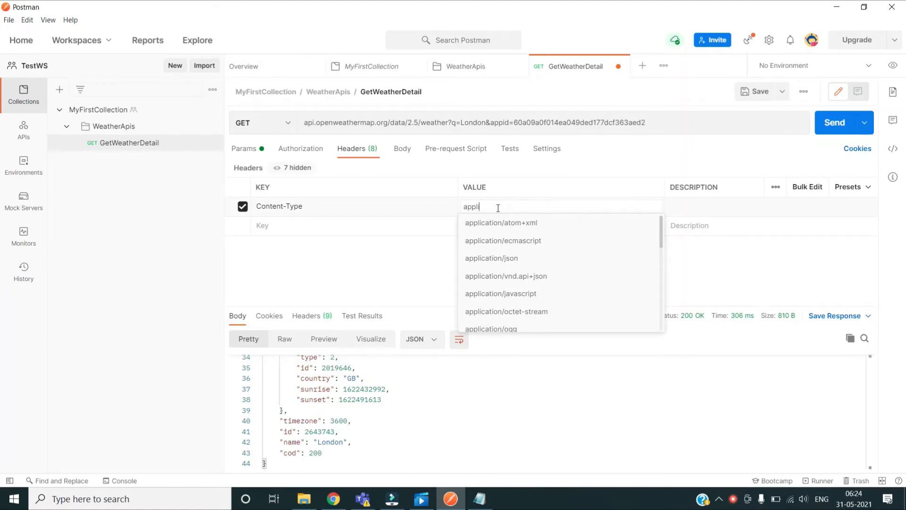
{"action": "left_click", "coordinate": [500, 258]}
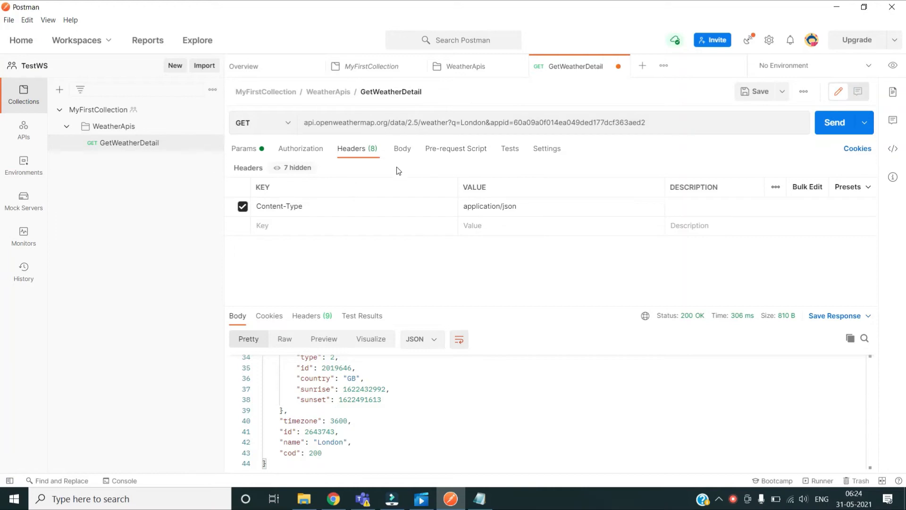
Step: Open the request body options, keep the method as GET, and try form-data
{"action": "left_click", "coordinate": [403, 150]}
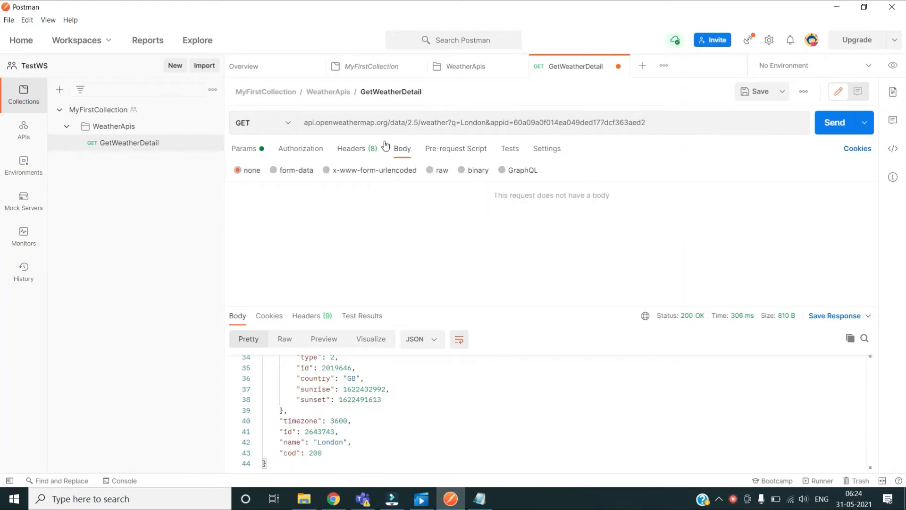
{"action": "left_click", "coordinate": [288, 122]}
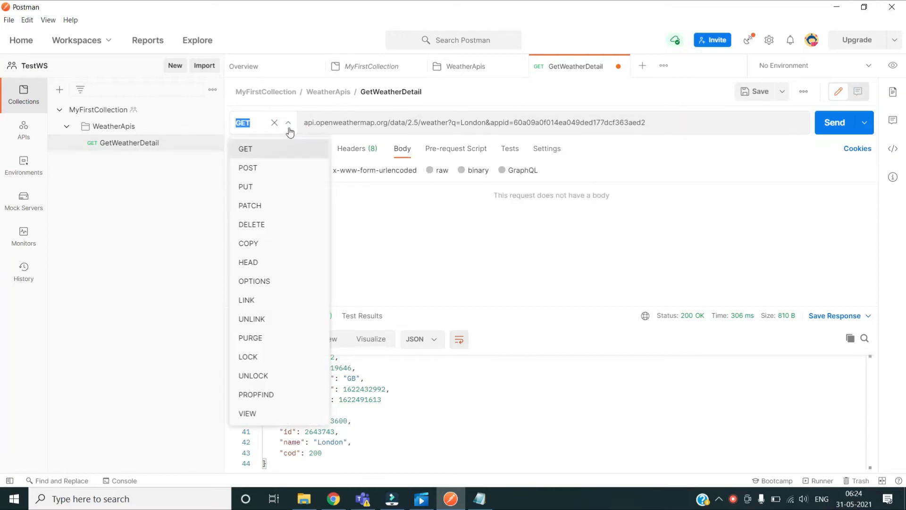
{"action": "left_click", "coordinate": [149, 232]}
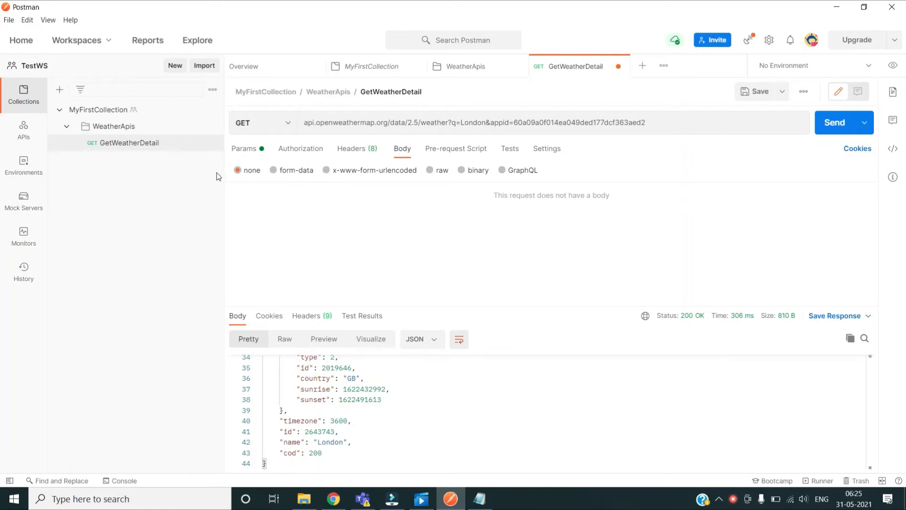
{"action": "left_click", "coordinate": [306, 171]}
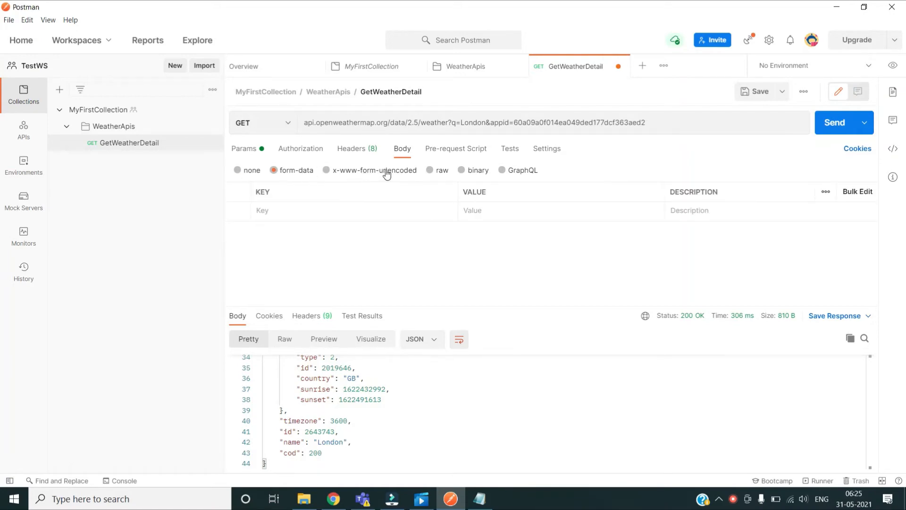
{"action": "left_click", "coordinate": [357, 171]}
Step: Try raw and binary bodies, settle on GraphQL, and show the empty pre-request script
{"action": "left_click", "coordinate": [433, 172]}
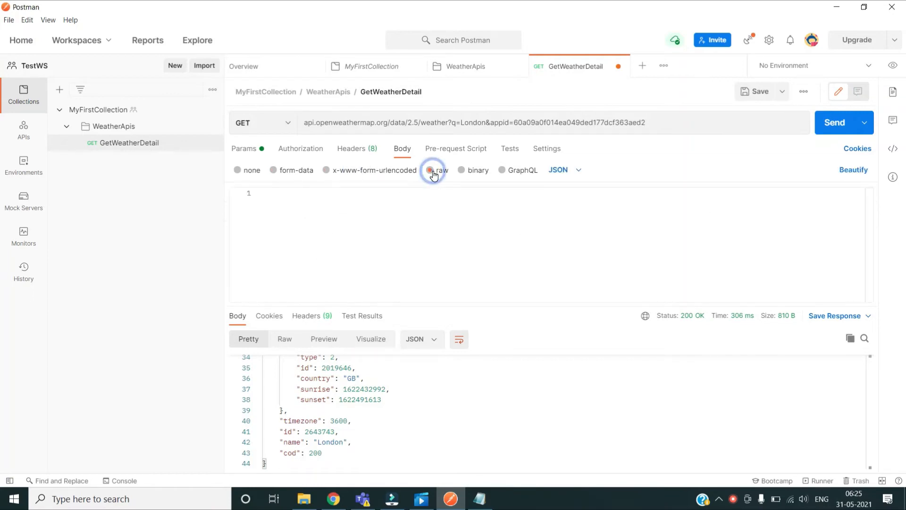
{"action": "left_click", "coordinate": [576, 170]}
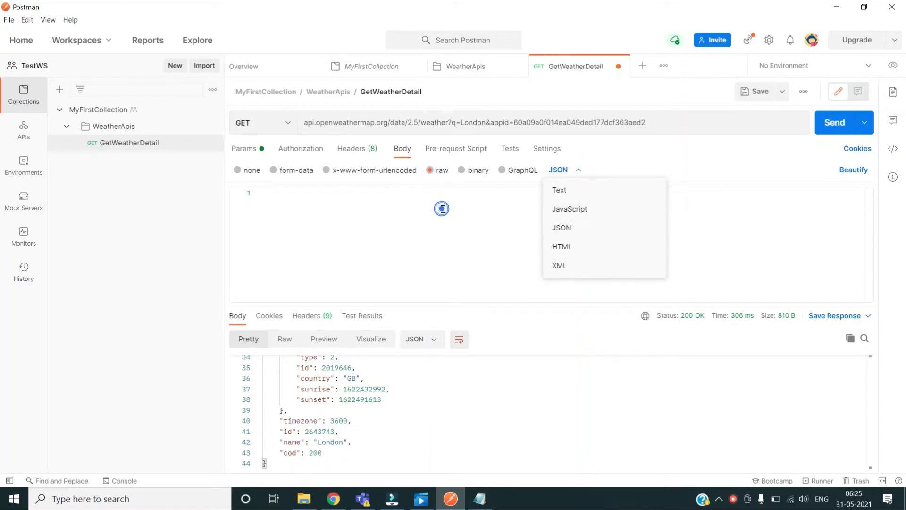
{"action": "left_click", "coordinate": [443, 208]}
{"action": "left_click", "coordinate": [461, 170]}
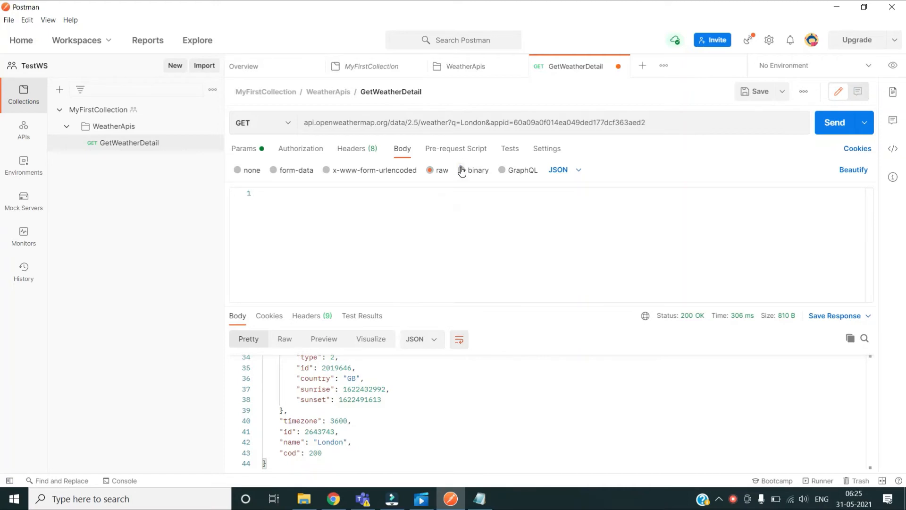
{"action": "left_click", "coordinate": [505, 171]}
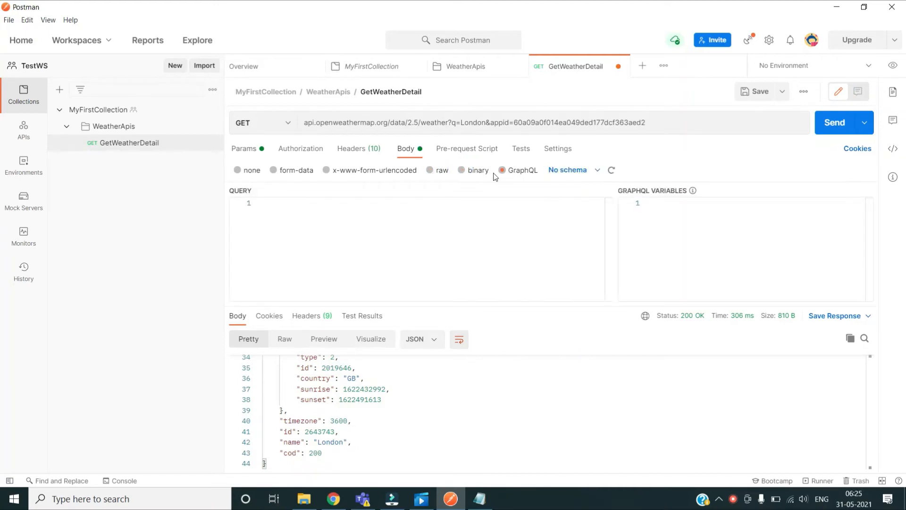
{"action": "left_click", "coordinate": [471, 150]}
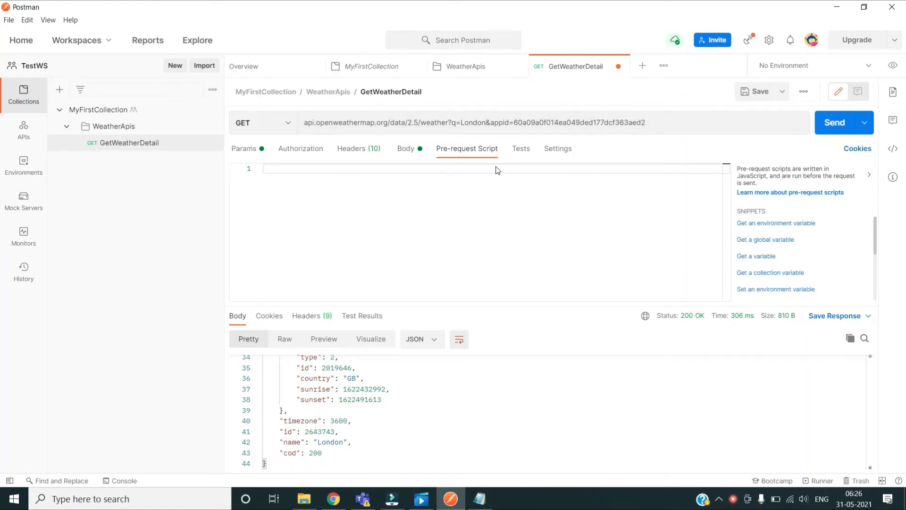
Step: Write console.info in the pre-request script, delete it again, and show the Tests script
{"action": "left_click", "coordinate": [412, 170]}
{"action": "type", "text": "consol"}
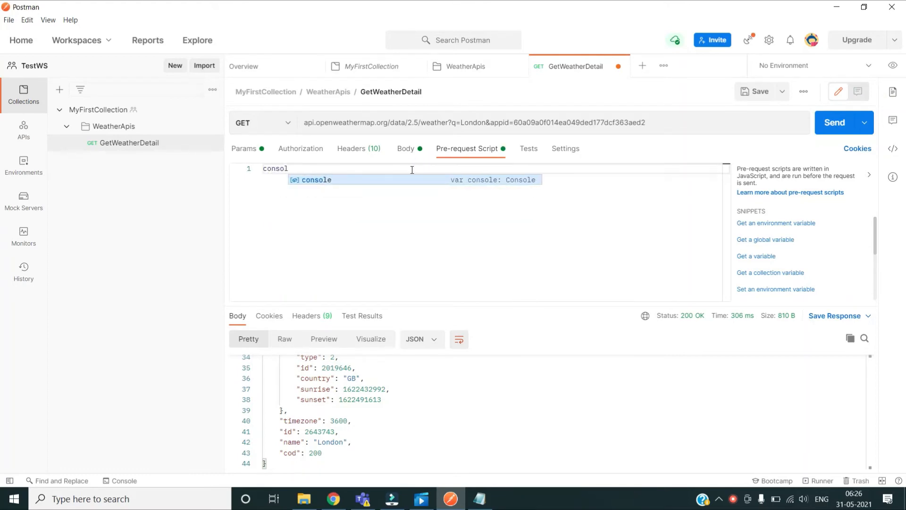
{"action": "type", "text": "le"}
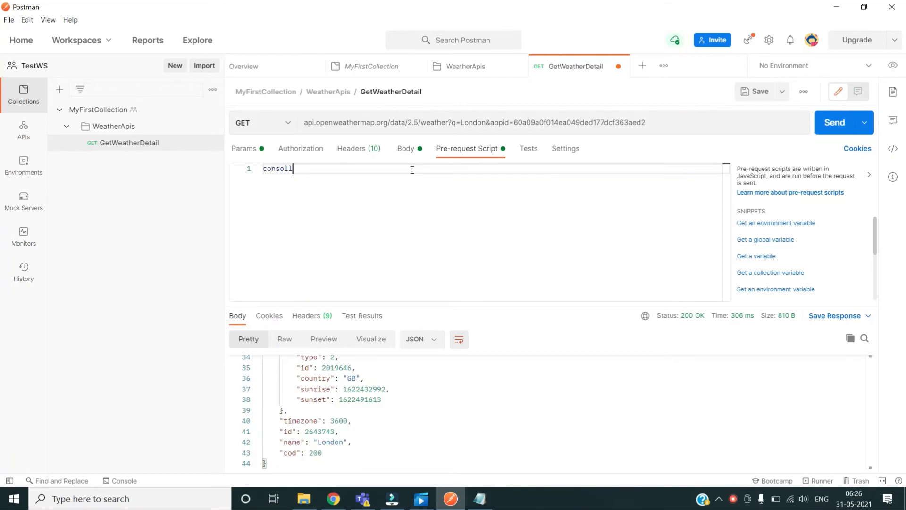
{"action": "key", "text": "BackSpace"}
{"action": "type", "text": "e.in"}
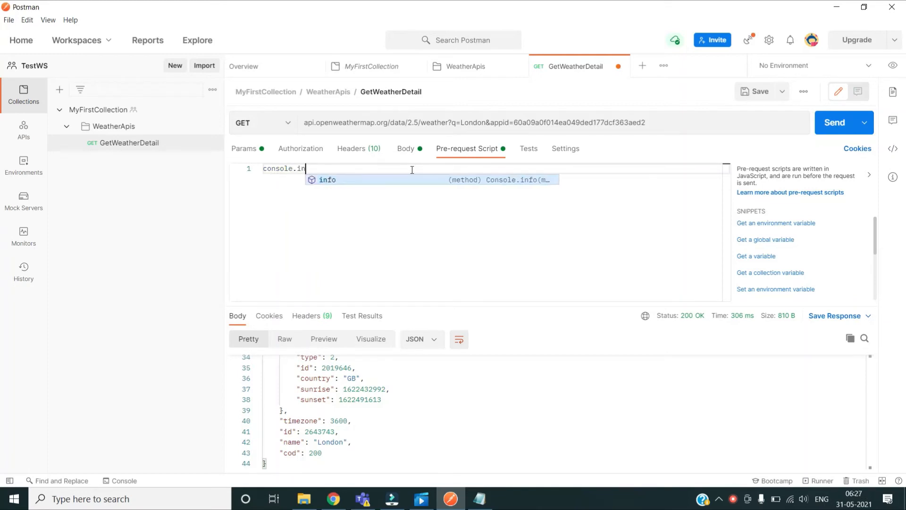
{"action": "type", "text": "fo"}
{"action": "key", "text": "Escape"}
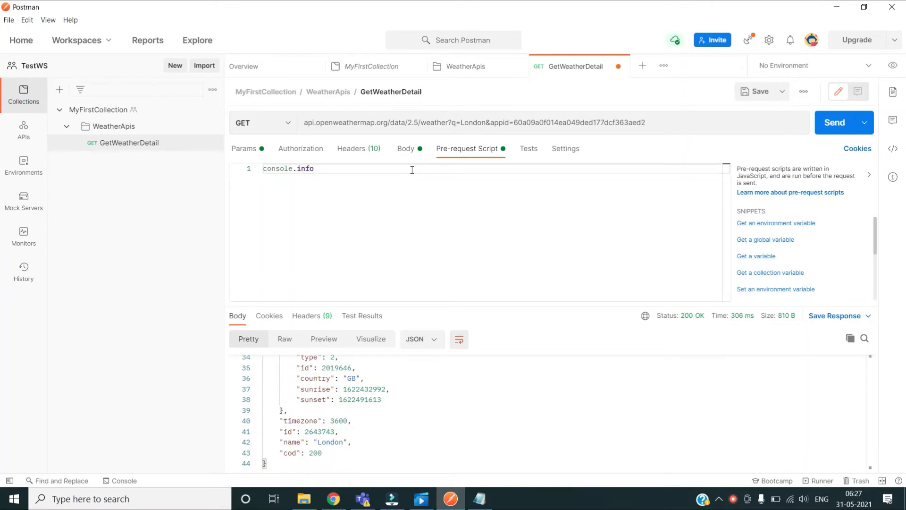
{"action": "triple_click", "coordinate": [344, 168]}
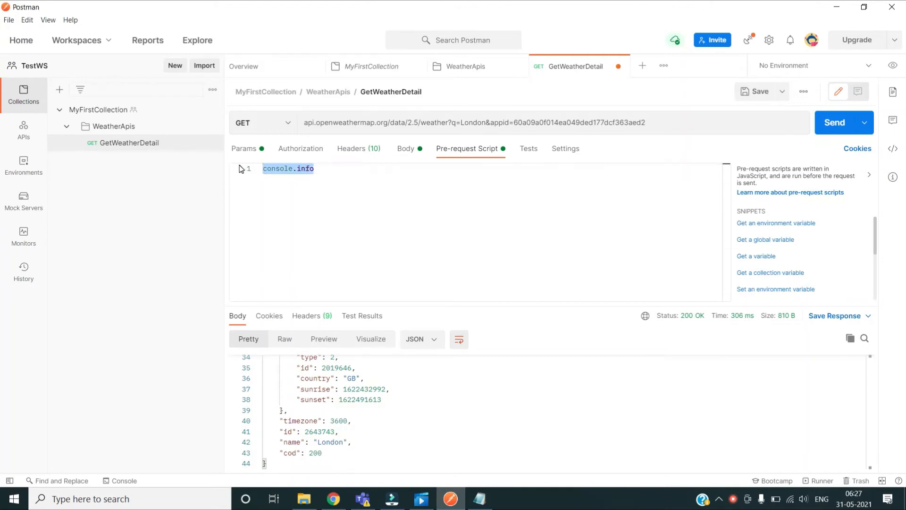
{"action": "key", "text": "BackSpace"}
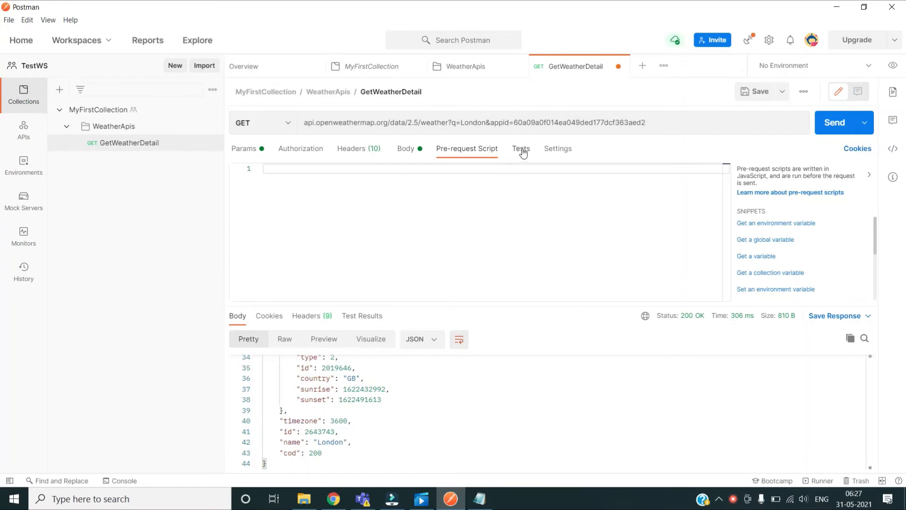
{"action": "left_click", "coordinate": [522, 149]}
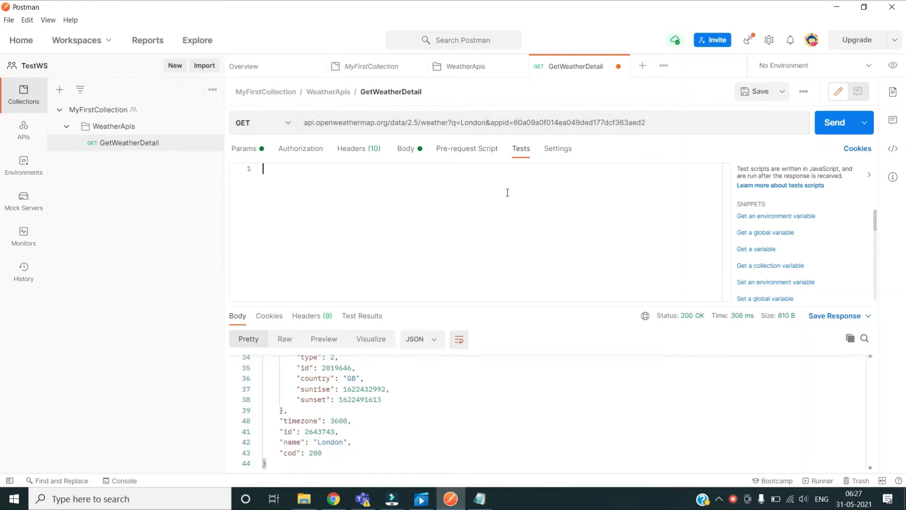
Step: In the request settings, toggle Enable SSL certificate verification off and back to ON
{"action": "left_click", "coordinate": [566, 151]}
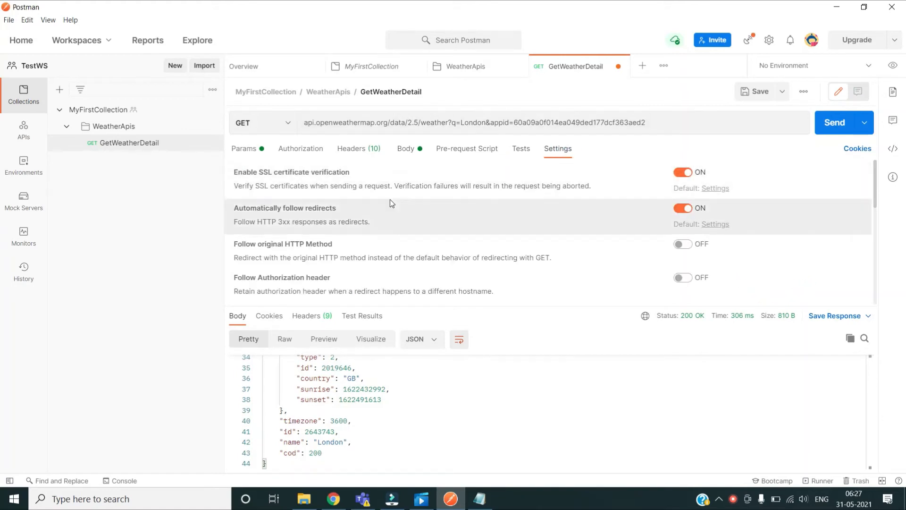
{"action": "left_click", "coordinate": [680, 174]}
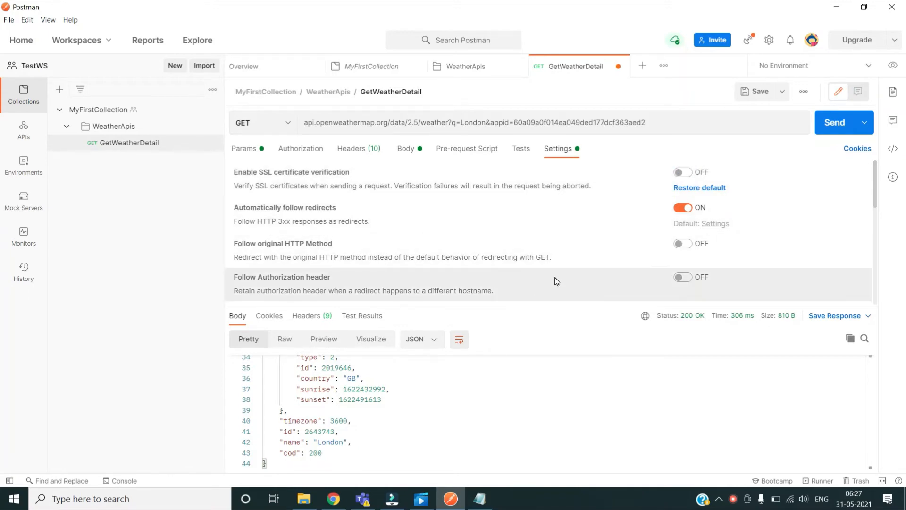
{"action": "scroll", "coordinate": [557, 281], "scroll_direction": "down", "scroll_amount": 5}
{"action": "scroll", "coordinate": [637, 198], "scroll_direction": "up", "scroll_amount": 5}
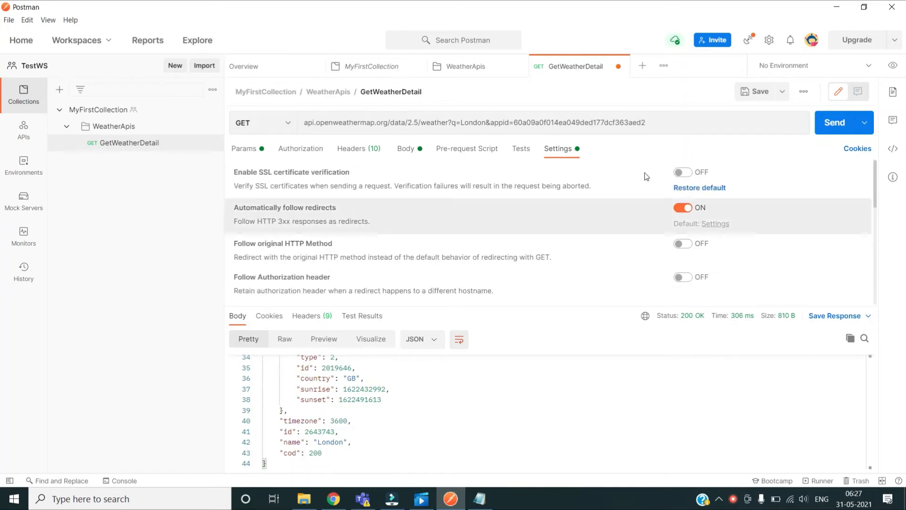
{"action": "left_click", "coordinate": [683, 174]}
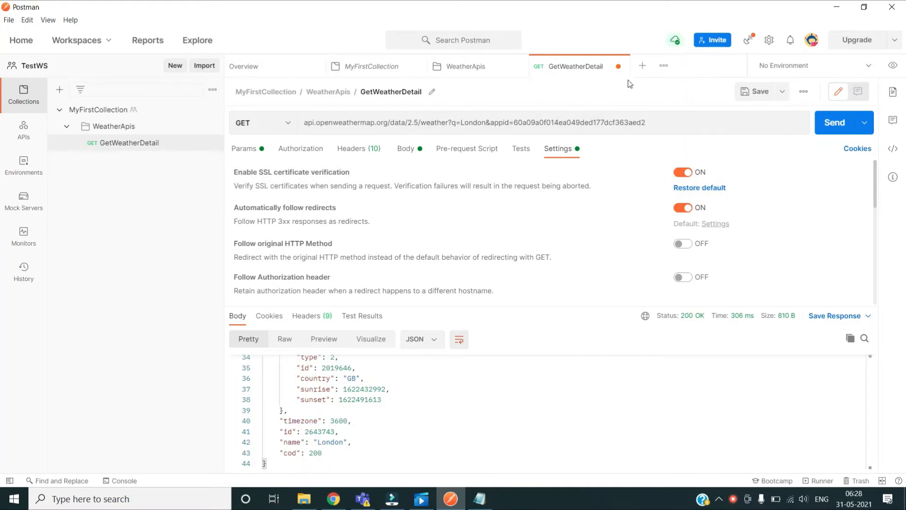
Step: Add a new environment from the environment list, select it, and begin editing its name
{"action": "left_click", "coordinate": [864, 71]}
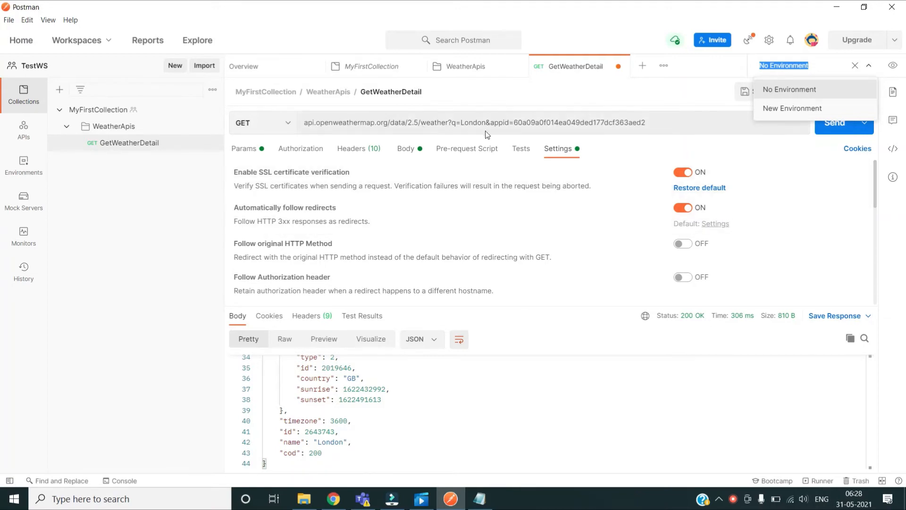
{"action": "left_click", "coordinate": [136, 224]}
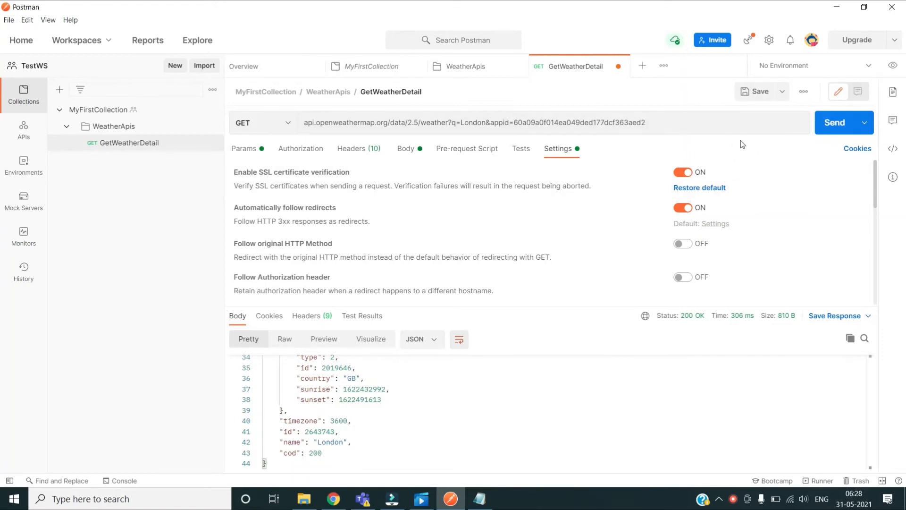
{"action": "left_click", "coordinate": [866, 68]}
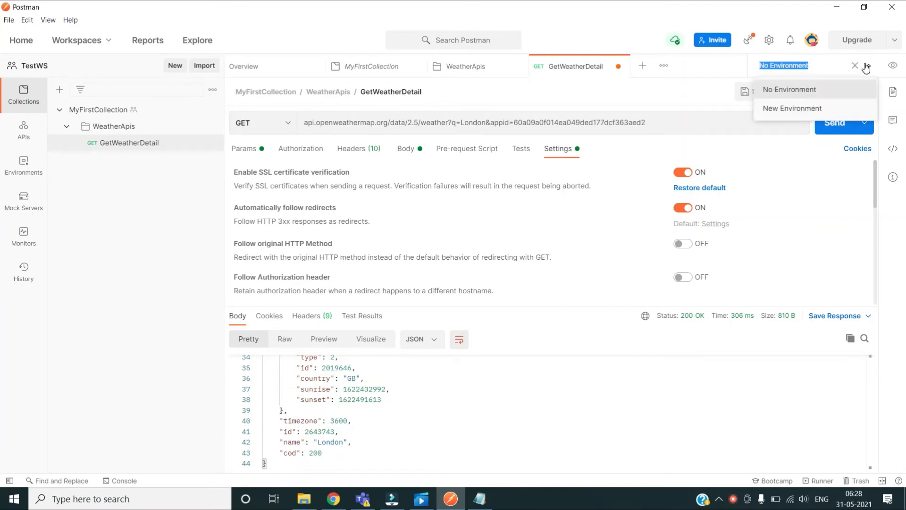
{"action": "left_click", "coordinate": [803, 112]}
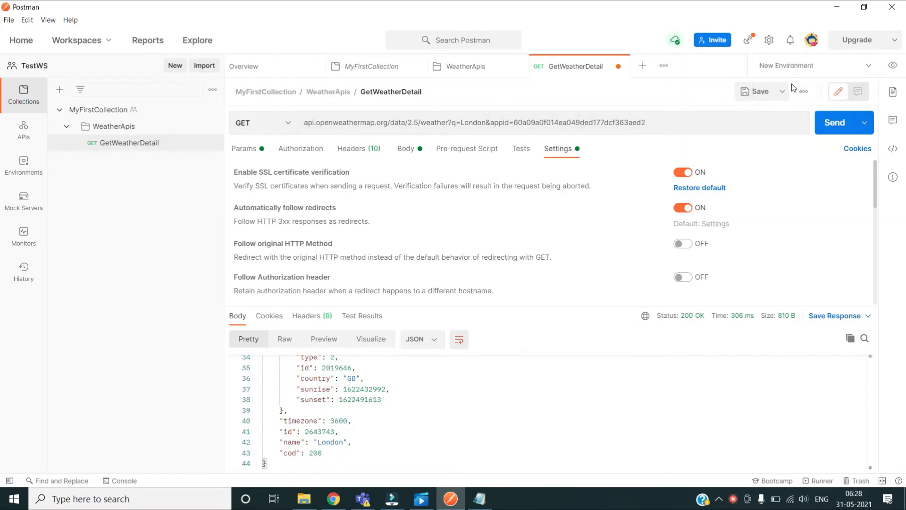
{"action": "left_click", "coordinate": [868, 69]}
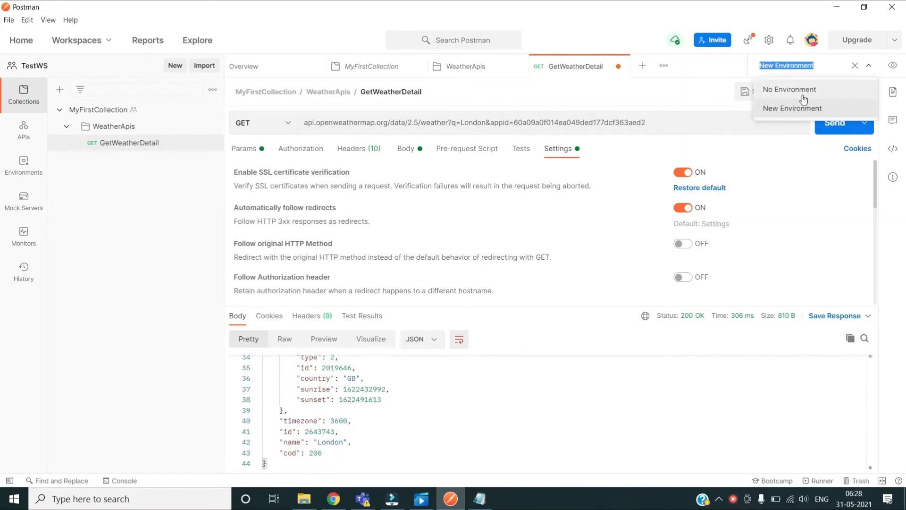
{"action": "left_click", "coordinate": [797, 113]}
{"action": "left_click", "coordinate": [812, 64]}
{"action": "left_click", "coordinate": [811, 64]}
Step: Rename the new environment to QAEnvironment
{"action": "left_click_drag", "start_coordinate": [815, 64], "coordinate": [724, 64]}
{"action": "left_click", "coordinate": [827, 71]}
{"action": "type", "text": "A"}
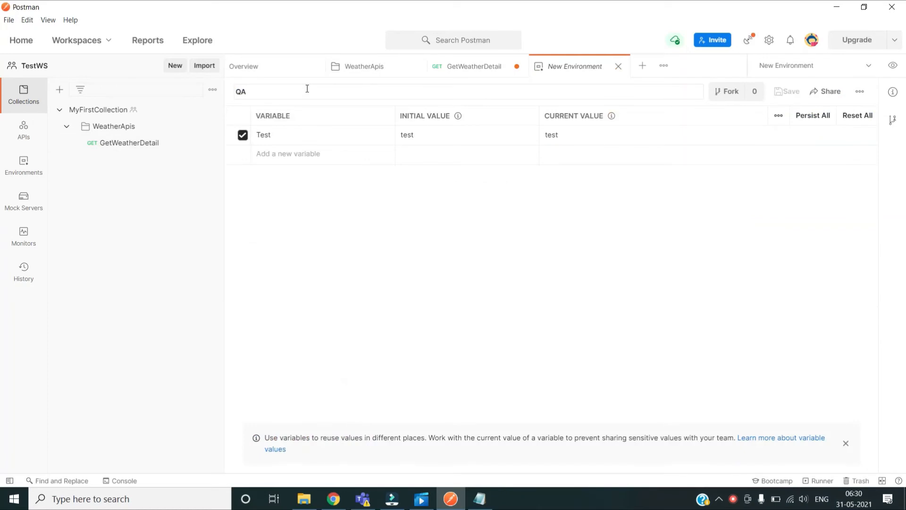
{"action": "type", "text": "Environment"}
{"action": "left_click", "coordinate": [148, 218]}
Step: Rename the Test variable to ApiKey, then return to GetWeatherDetail
{"action": "left_click", "coordinate": [364, 134]}
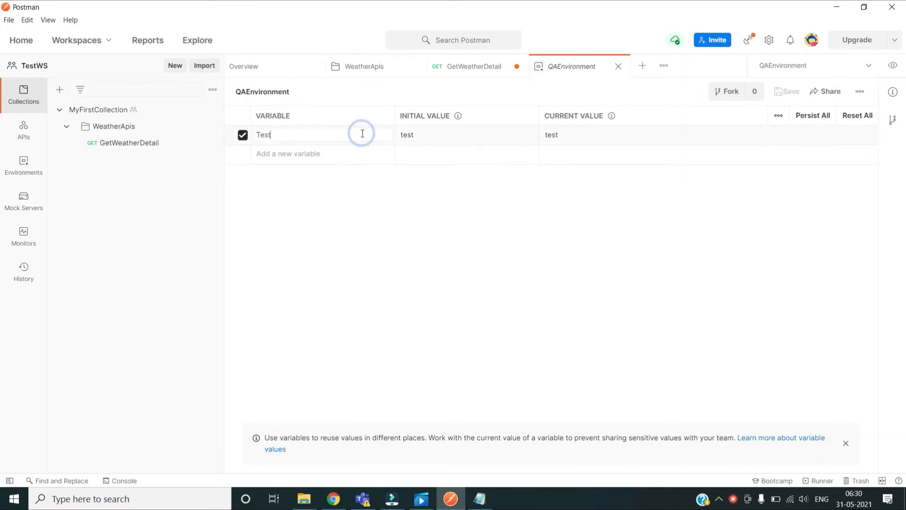
{"action": "key", "text": "BackSpace"}
{"action": "key", "text": "BackSpace"}
{"action": "key", "text": "BackSpace"}
{"action": "key", "text": "BackSpace"}
{"action": "type", "text": "Var"}
{"action": "left_click", "coordinate": [162, 220]}
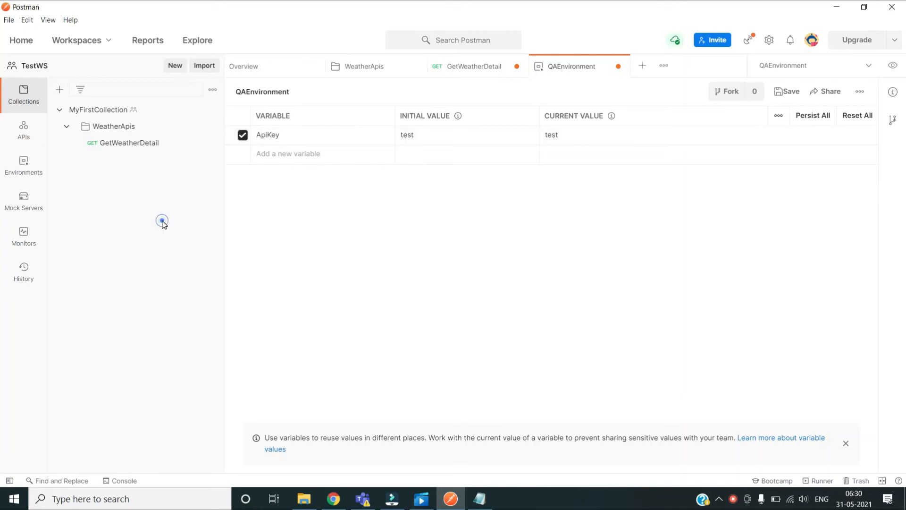
{"action": "left_click", "coordinate": [442, 134]}
{"action": "left_click", "coordinate": [477, 71]}
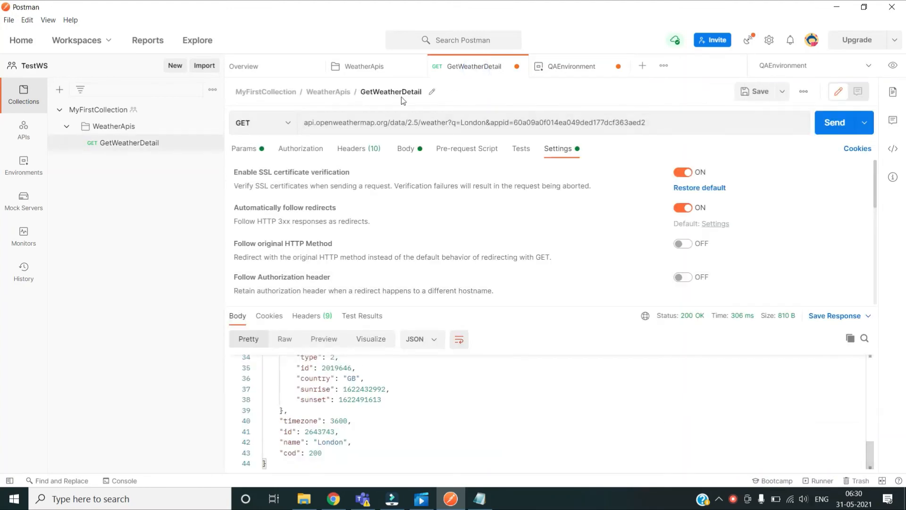
Step: Select the appid API key value in the URL and open QAEnvironment for editing
{"action": "left_click_drag", "start_coordinate": [650, 122], "coordinate": [490, 123]}
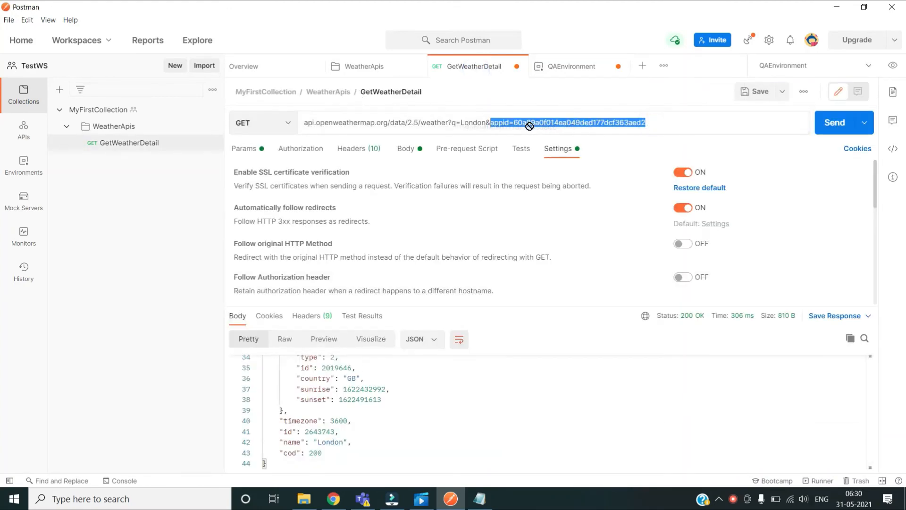
{"action": "left_click", "coordinate": [662, 119]}
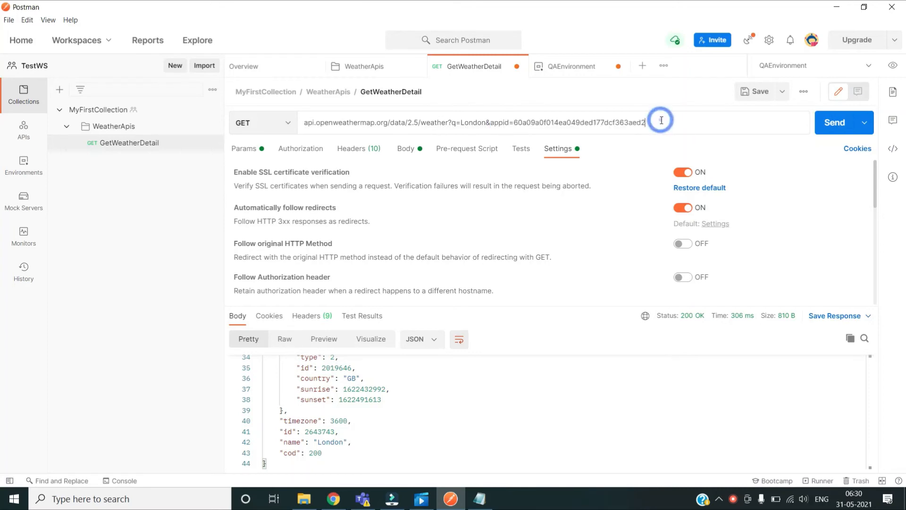
{"action": "left_click", "coordinate": [661, 120]}
{"action": "left_click_drag", "start_coordinate": [660, 120], "coordinate": [515, 124]}
{"action": "key", "text": "ctrl+c"}
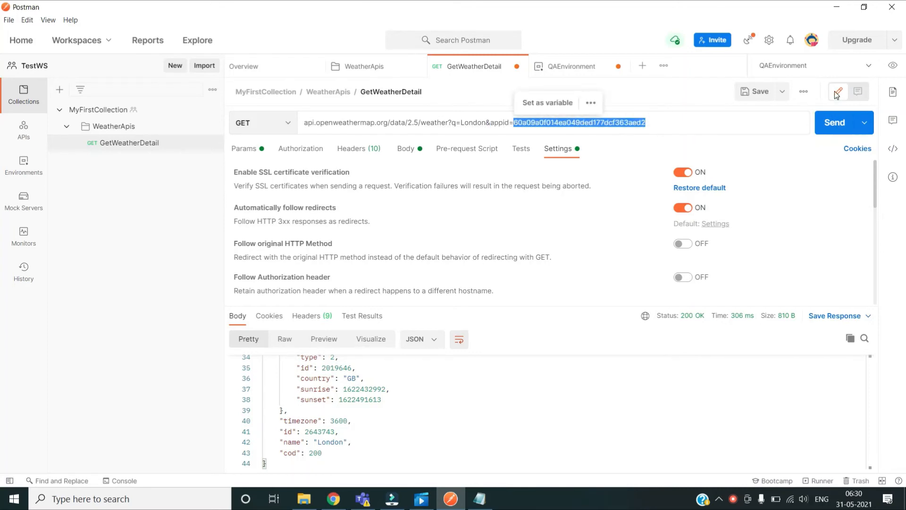
{"action": "left_click", "coordinate": [869, 66]}
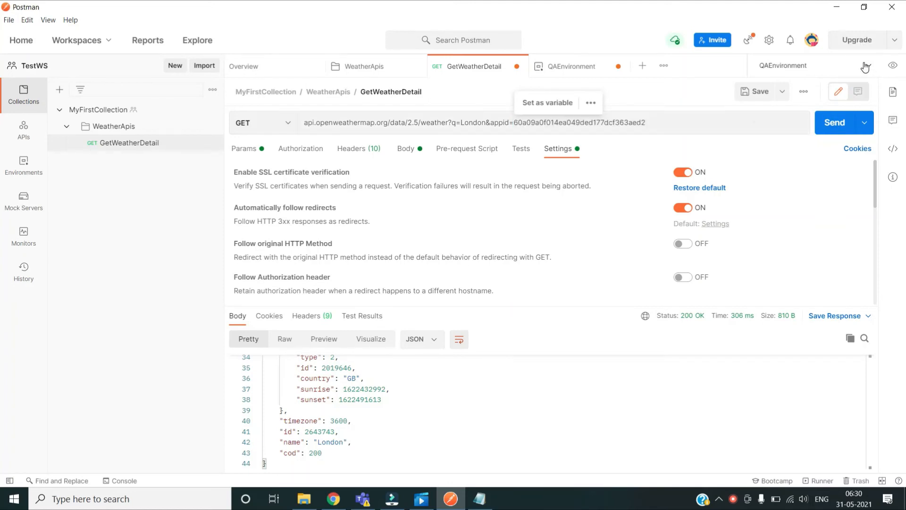
{"action": "left_click", "coordinate": [891, 66]}
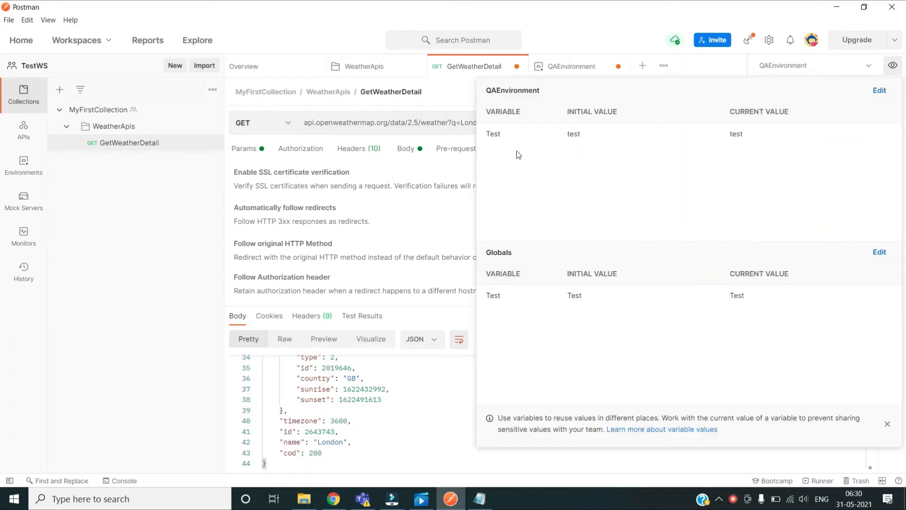
{"action": "left_click", "coordinate": [879, 91]}
Step: Paste the API key as ApiKey's initial and current values and save QAEnvironment
{"action": "left_click", "coordinate": [449, 134]}
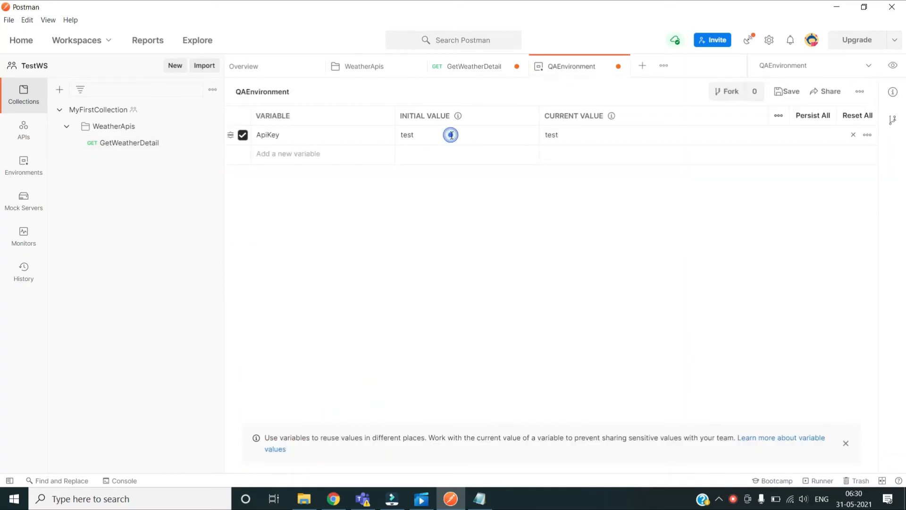
{"action": "double_click", "coordinate": [450, 134]}
{"action": "key", "text": "BackSpace"}
{"action": "key", "text": "ctrl+v"}
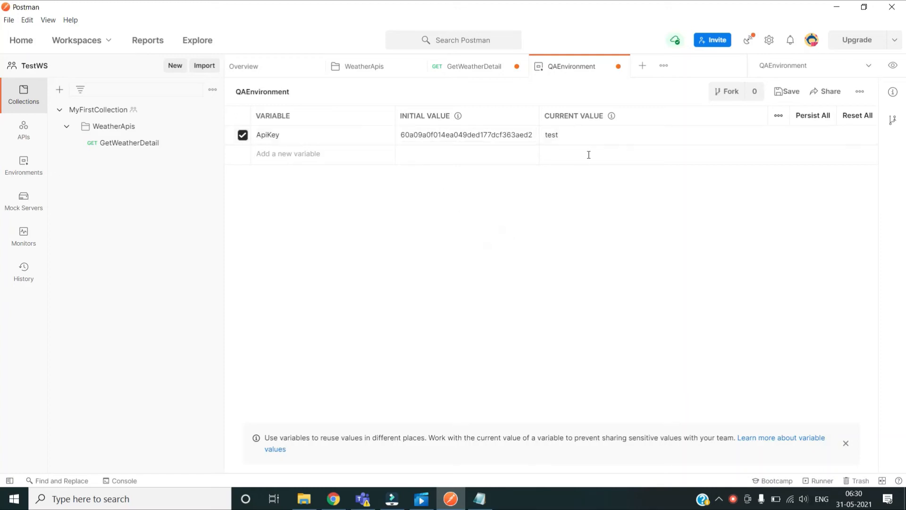
{"action": "left_click", "coordinate": [597, 134]}
{"action": "key", "text": "BackSpace"}
{"action": "key", "text": "BackSpace"}
{"action": "key", "text": "ctrl+v"}
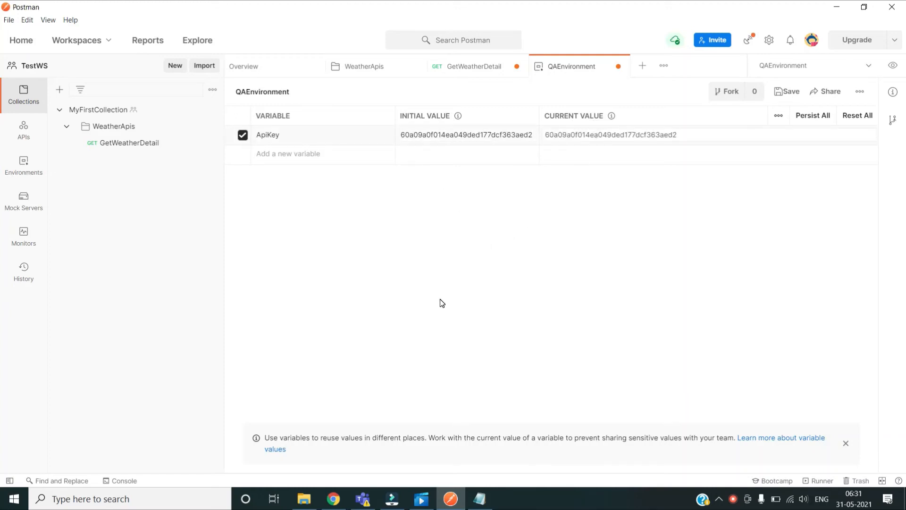
{"action": "left_click", "coordinate": [783, 91]}
Step: Return to GetWeatherDetail and check QAEnvironment's ApiKey value in the variables quick look
{"action": "left_click", "coordinate": [466, 75]}
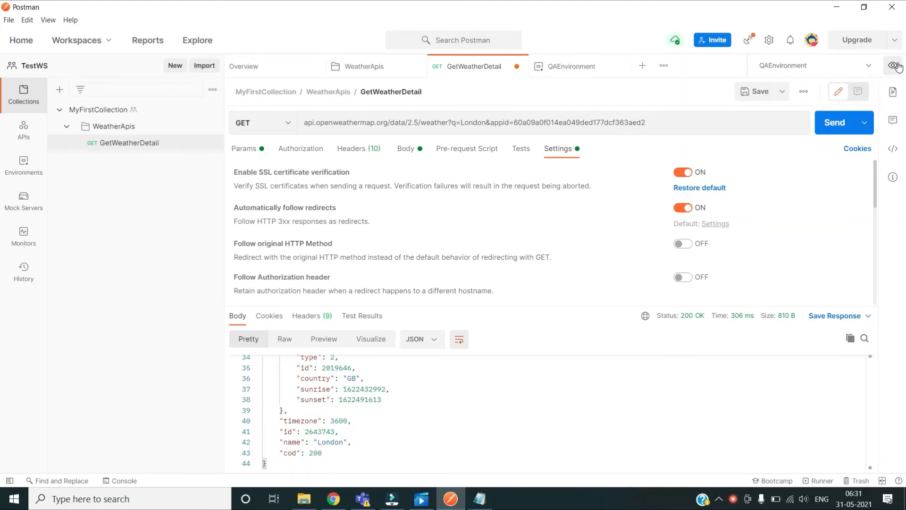
{"action": "left_click", "coordinate": [897, 67]}
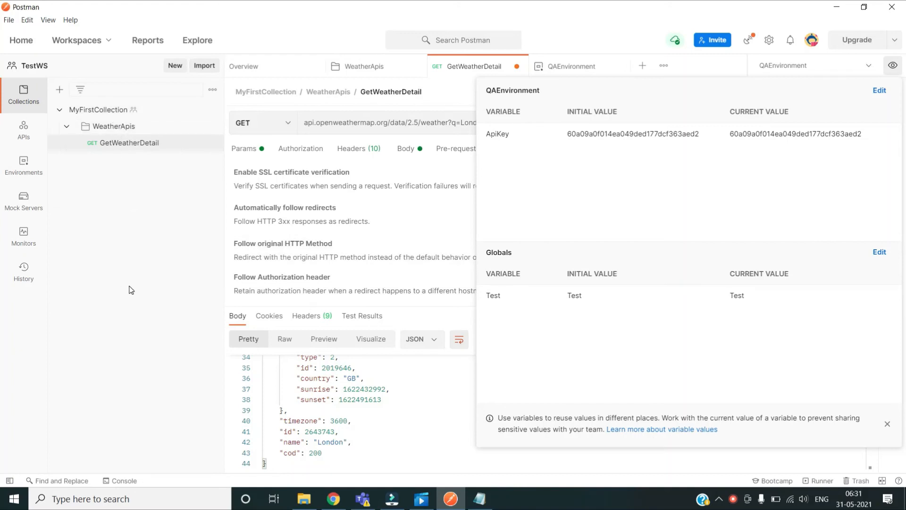
{"action": "left_click", "coordinate": [122, 204]}
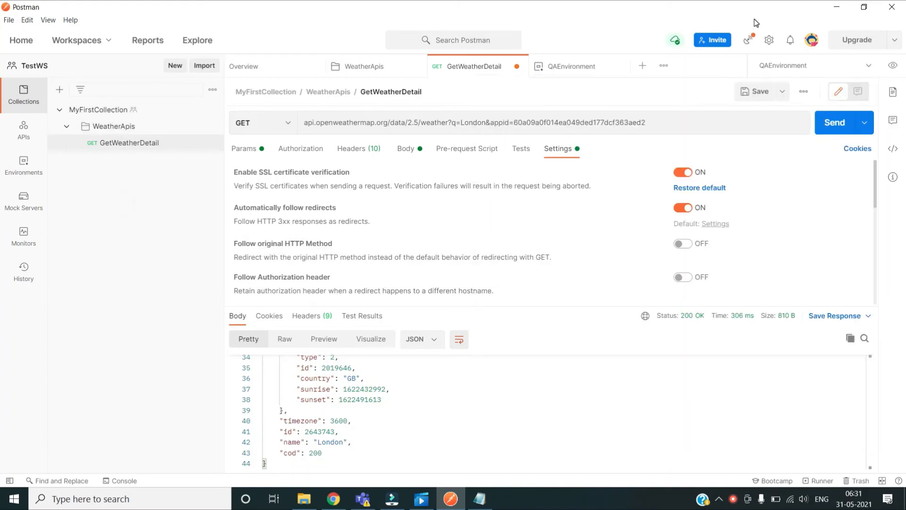
Step: Replace the hard-coded API key in the URL with appid={{ApiKey}}
{"action": "double_click", "coordinate": [655, 123]}
{"action": "key", "text": "BackSpace"}
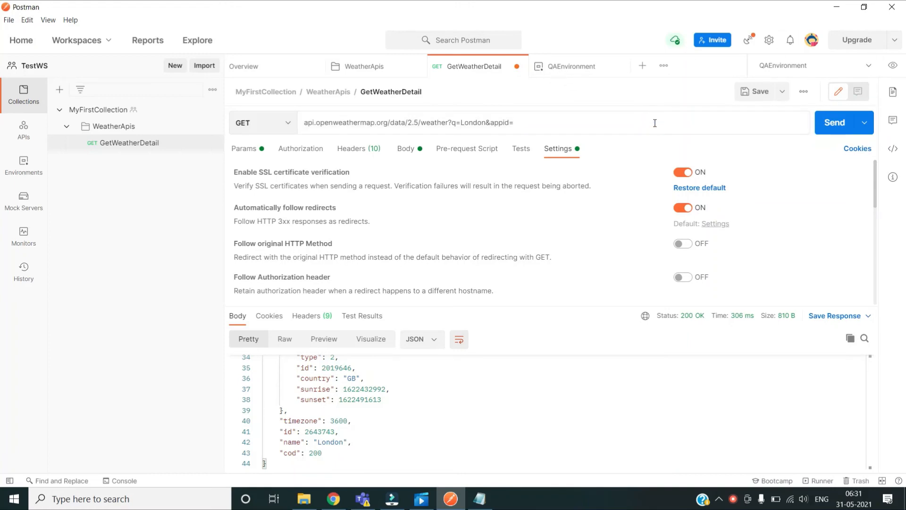
{"action": "type", "text": "{{"}
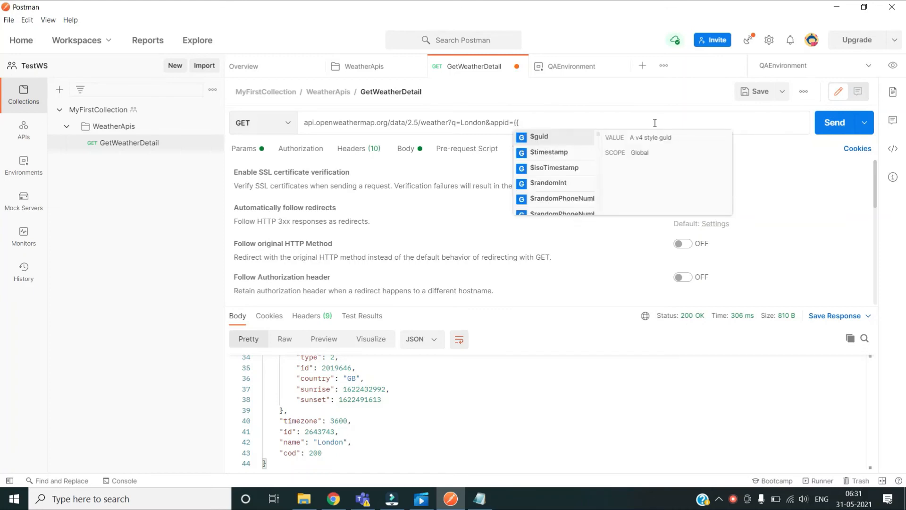
{"action": "type", "text": "api"}
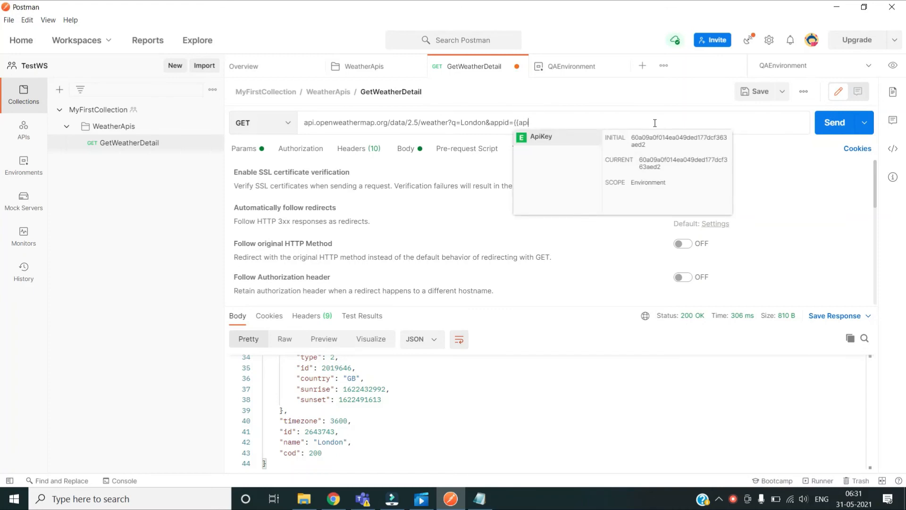
{"action": "left_click", "coordinate": [541, 137]}
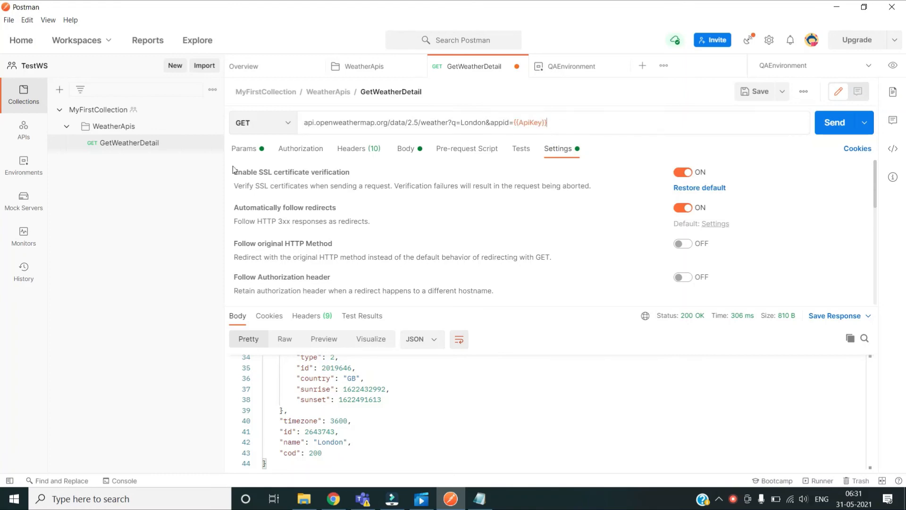
{"action": "left_click", "coordinate": [113, 225]}
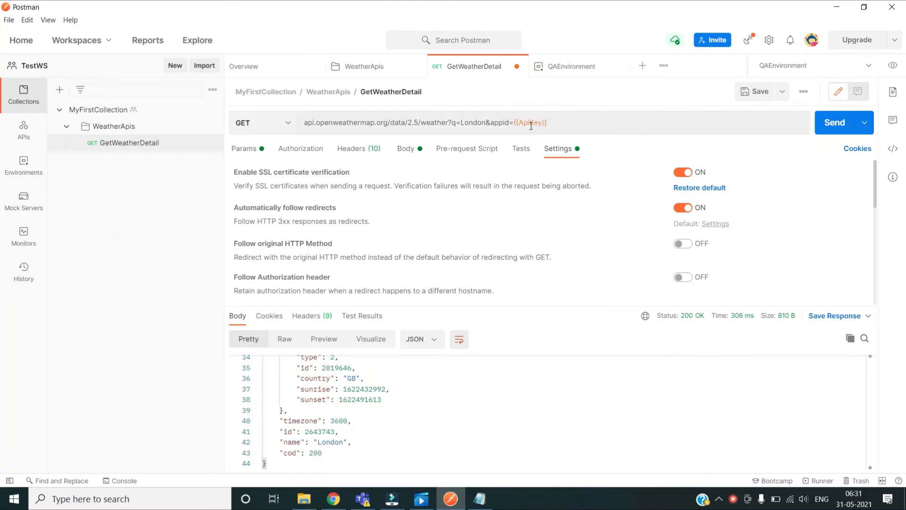
Step: With QAEnvironment active, resend the request and check the resolved {{ApiKey}} value
{"action": "left_click", "coordinate": [876, 66]}
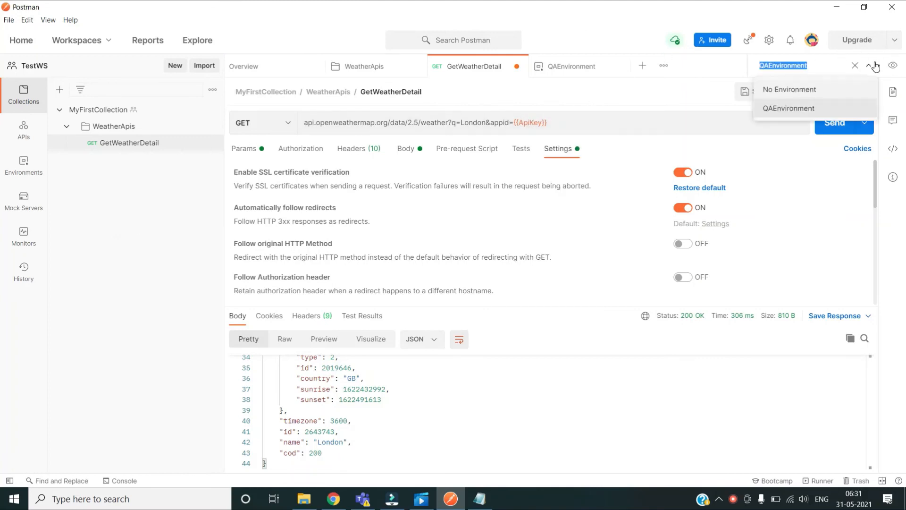
{"action": "left_click", "coordinate": [789, 110]}
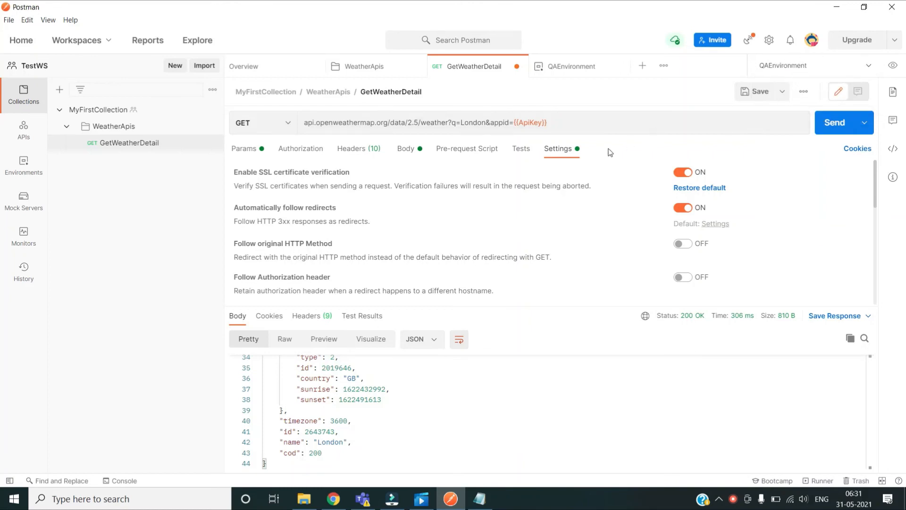
{"action": "left_click", "coordinate": [834, 124]}
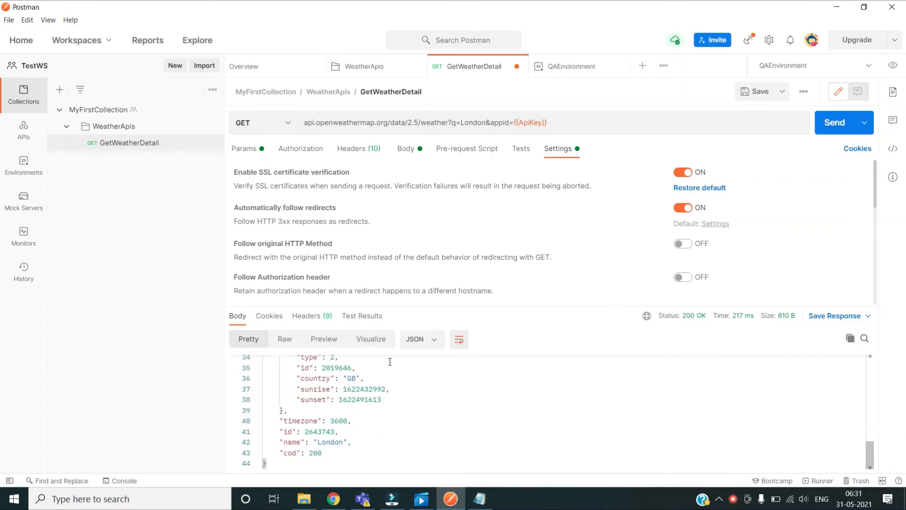
{"action": "scroll", "coordinate": [390, 362], "scroll_direction": "up", "scroll_amount": 10}
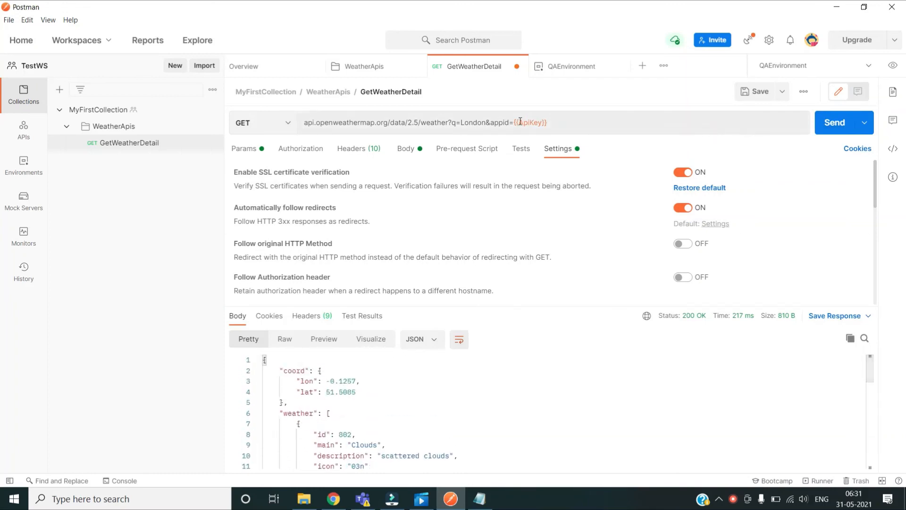
{"action": "mouse_move", "coordinate": [534, 121]}
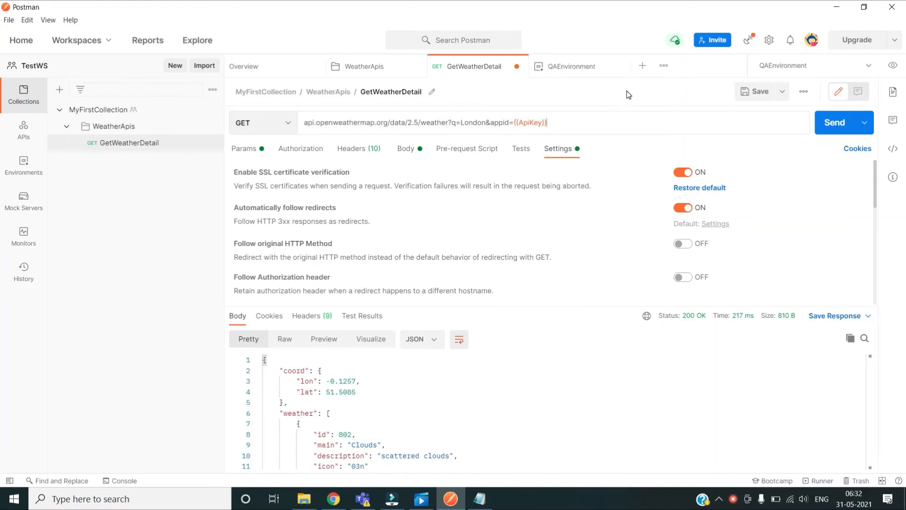
Step: Switch to No Environment and send the request, getting 401 Invalid API key
{"action": "left_click", "coordinate": [896, 68]}
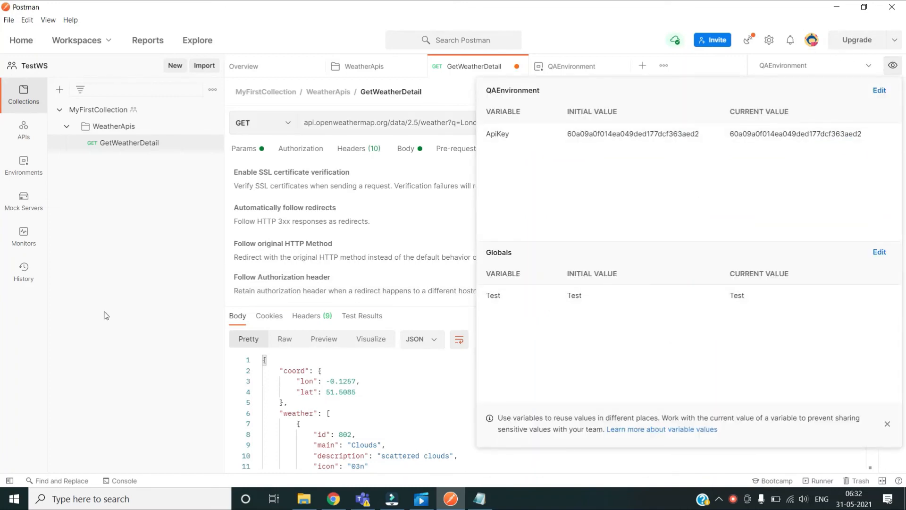
{"action": "left_click", "coordinate": [811, 66]}
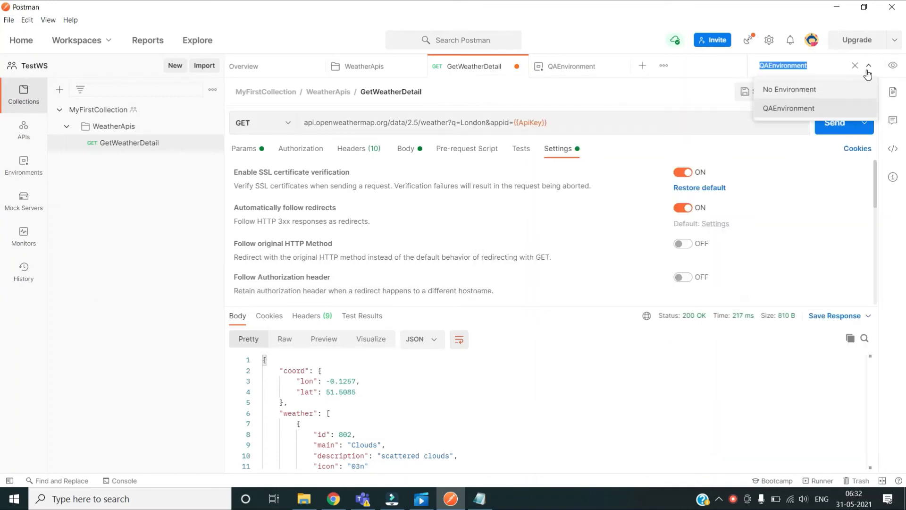
{"action": "left_click", "coordinate": [183, 246]}
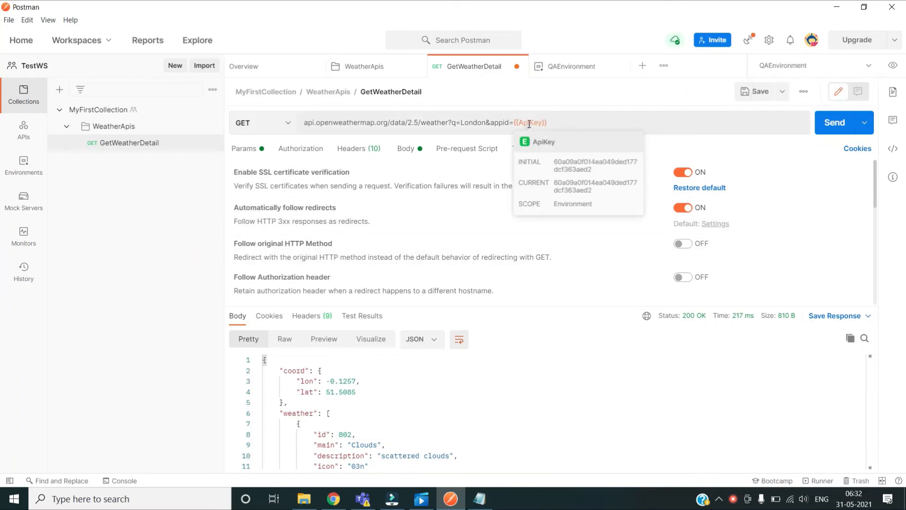
{"action": "left_click", "coordinate": [870, 69]}
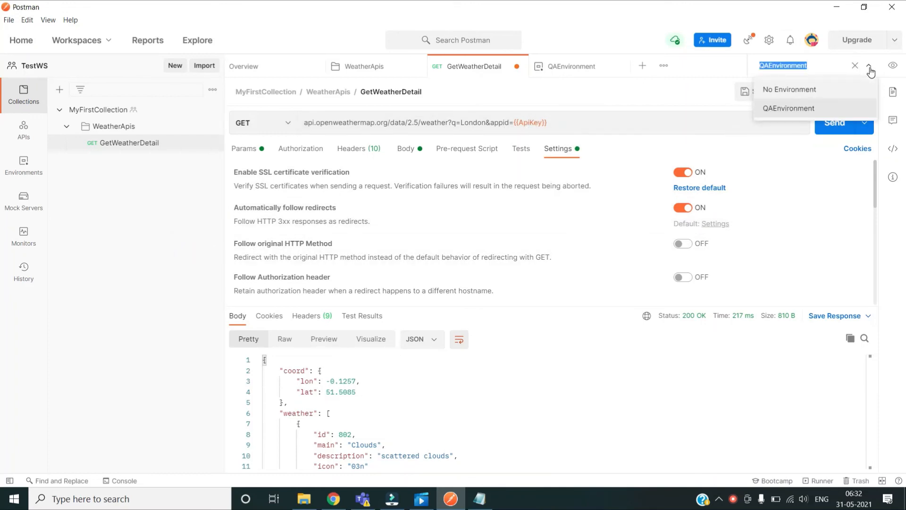
{"action": "left_click", "coordinate": [802, 89]}
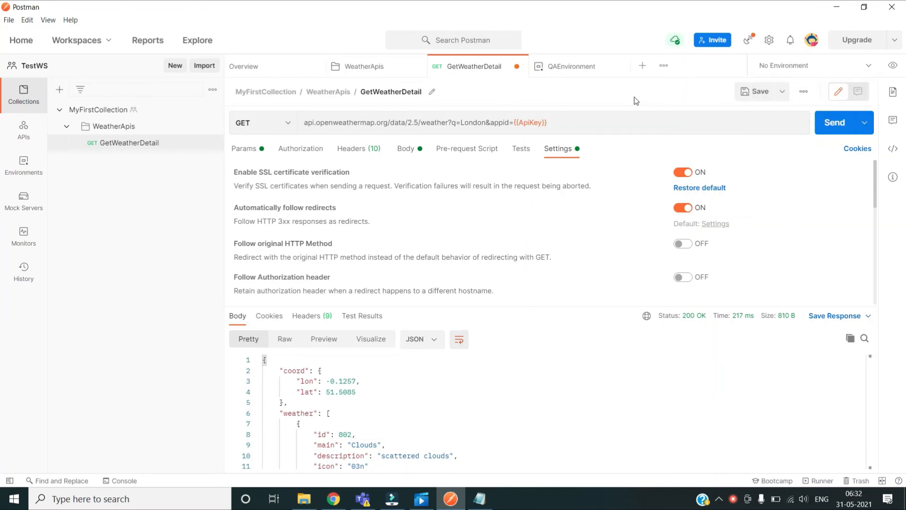
{"action": "left_click", "coordinate": [826, 123]}
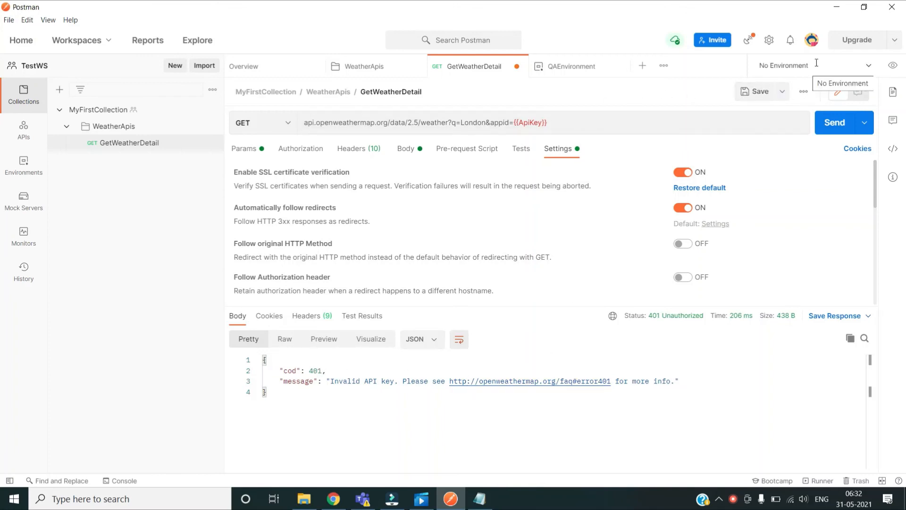
Step: Check the variables overview, reselect QAEnvironment, and resend for a 200 OK response
{"action": "left_click", "coordinate": [892, 65]}
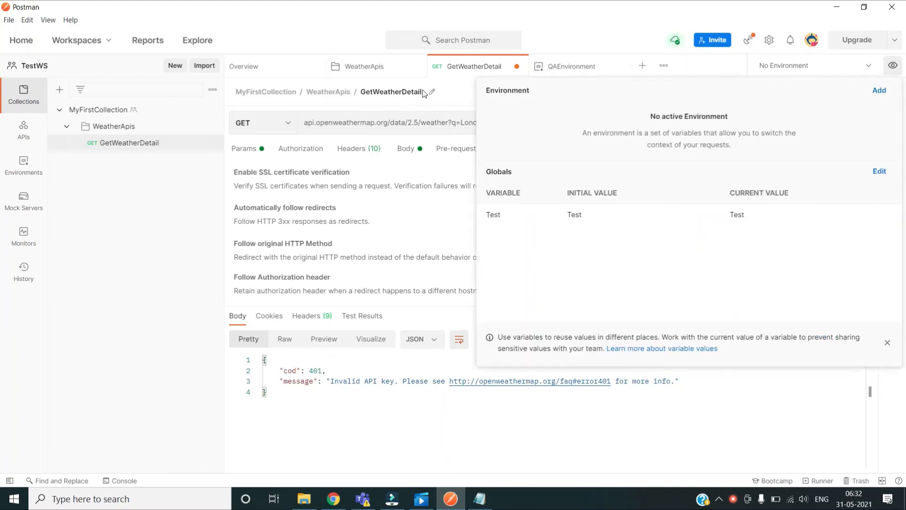
{"action": "left_click", "coordinate": [452, 89]}
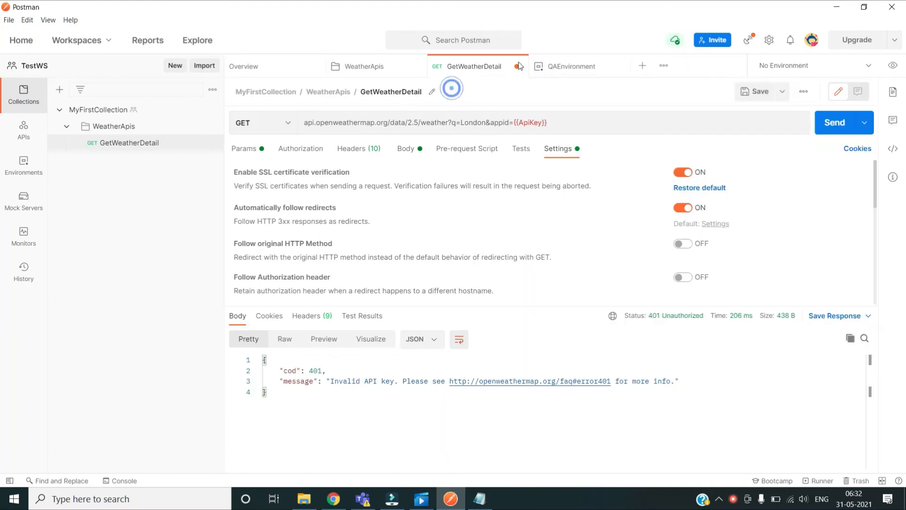
{"action": "left_click", "coordinate": [892, 65]}
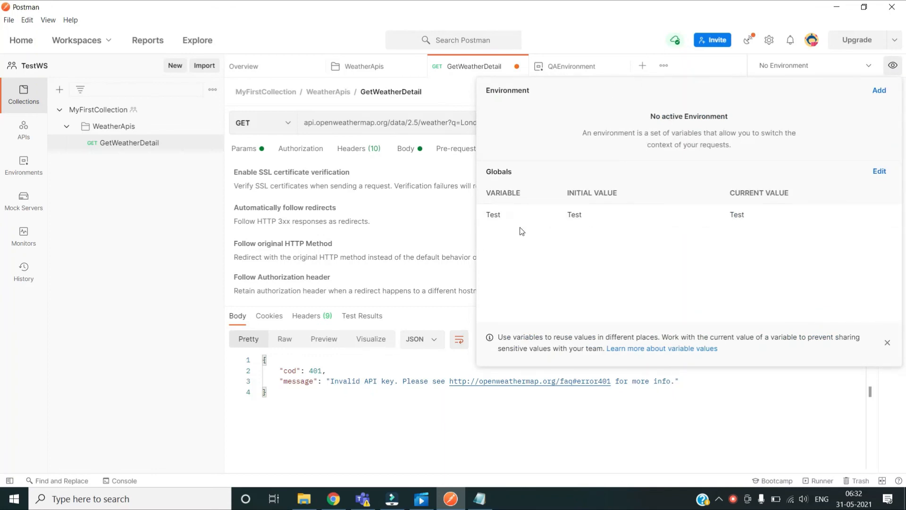
{"action": "left_click", "coordinate": [454, 100]}
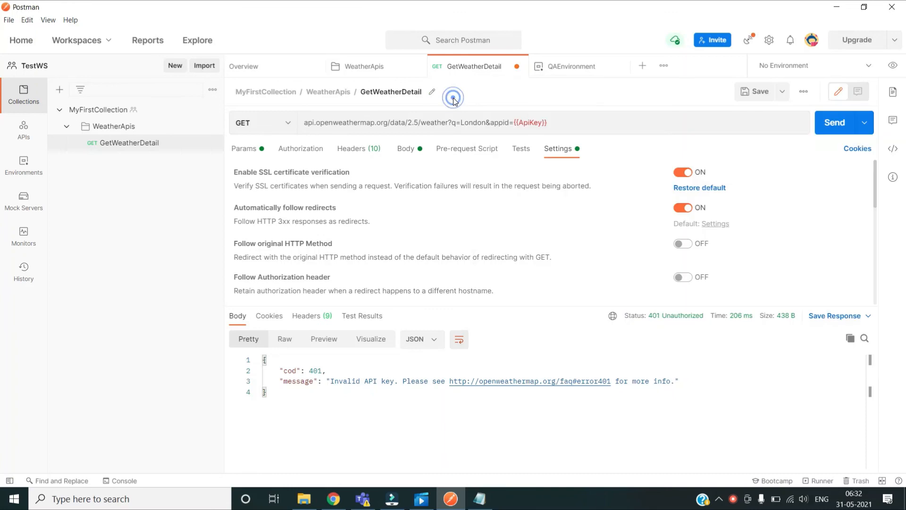
{"action": "left_click", "coordinate": [868, 71]}
{"action": "left_click", "coordinate": [783, 108]}
{"action": "left_click", "coordinate": [825, 123]}
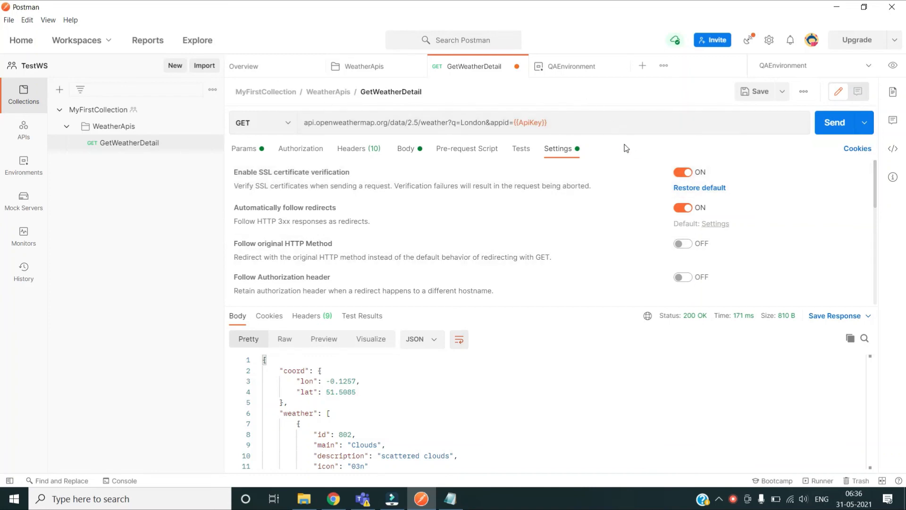
Step: Open the request's code snippet panel and choose cURL as the snippet language
{"action": "left_click", "coordinate": [897, 150]}
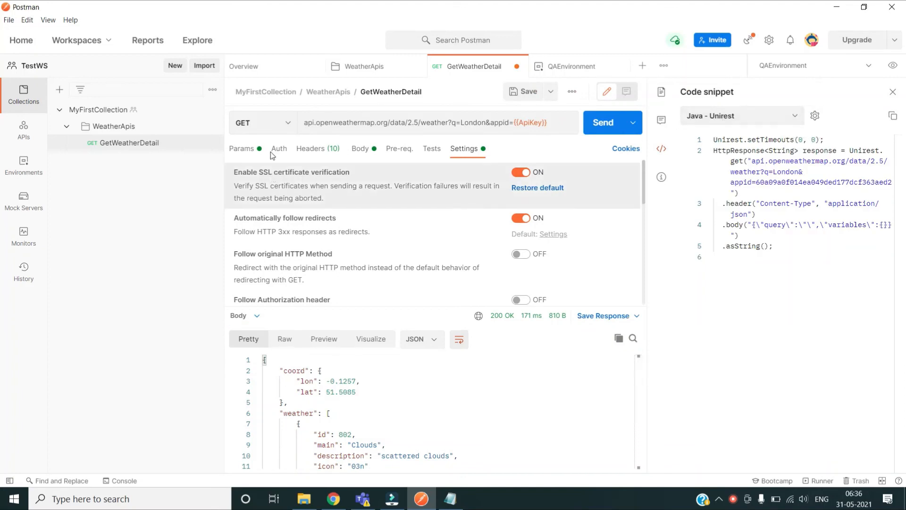
{"action": "left_click", "coordinate": [796, 117]}
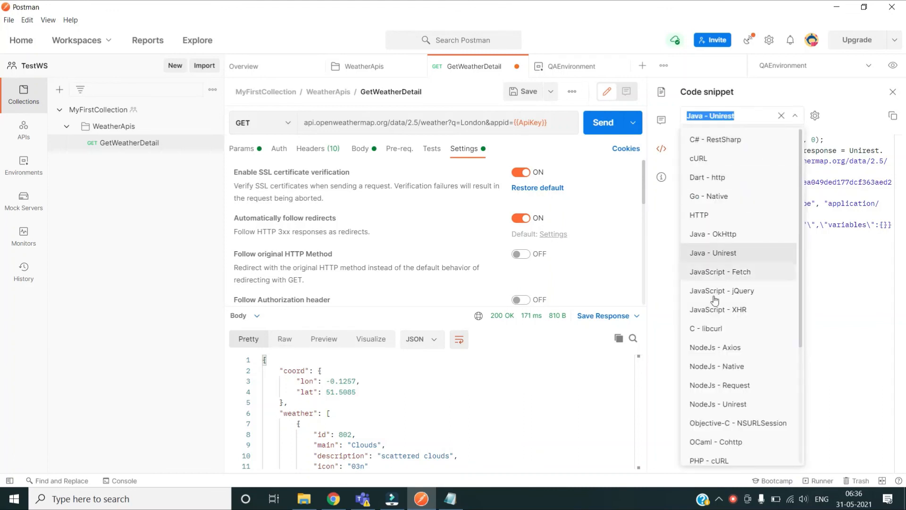
{"action": "left_click", "coordinate": [698, 160]}
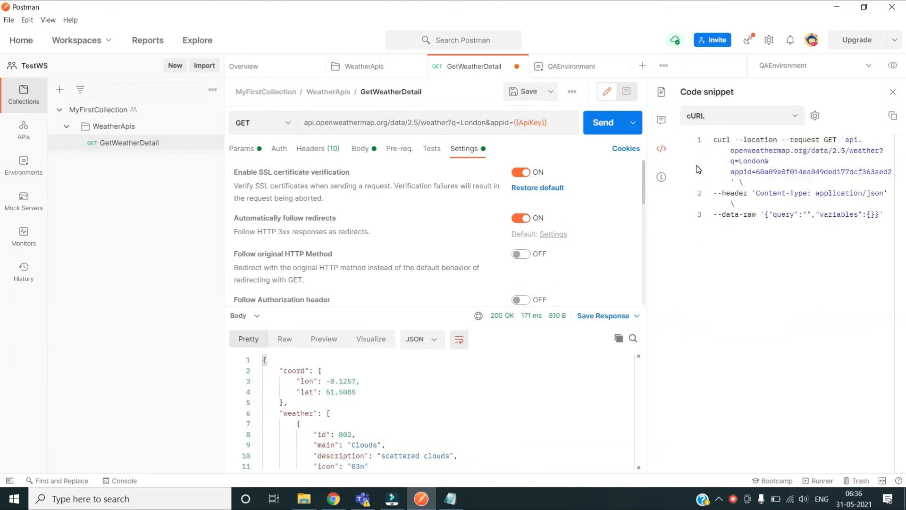
{"action": "left_click", "coordinate": [780, 118]}
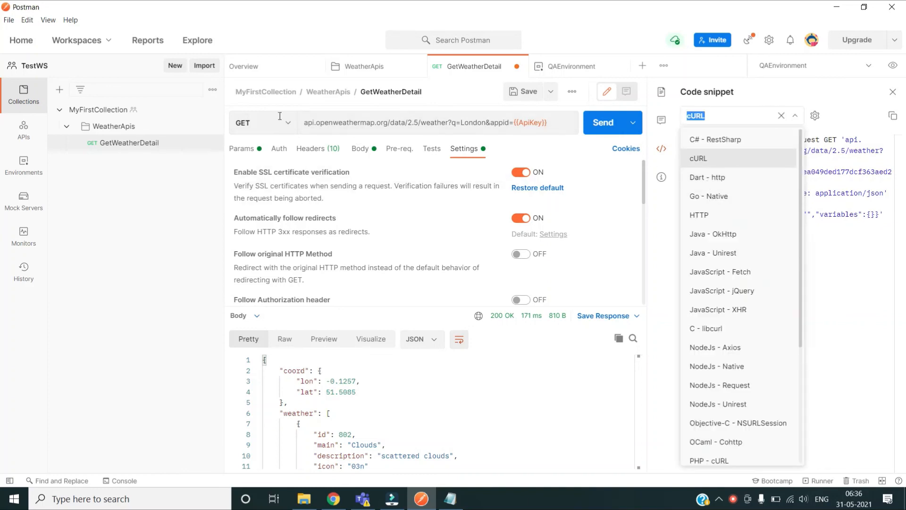
{"action": "left_click", "coordinate": [147, 277]}
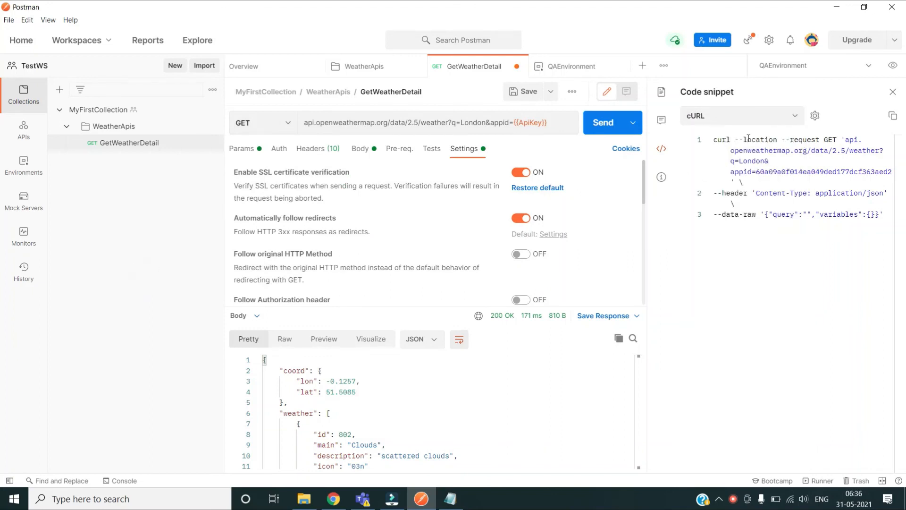
{"action": "left_click", "coordinate": [787, 124]}
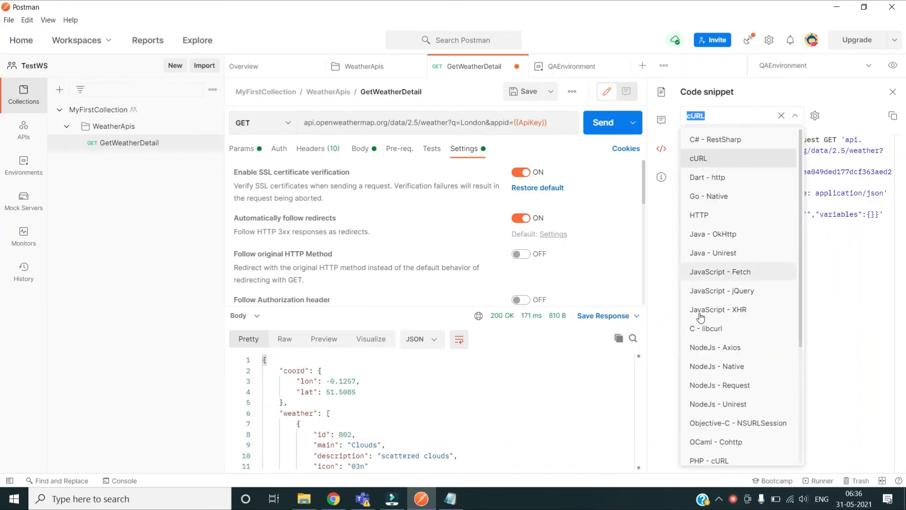
{"action": "left_click", "coordinate": [111, 272]}
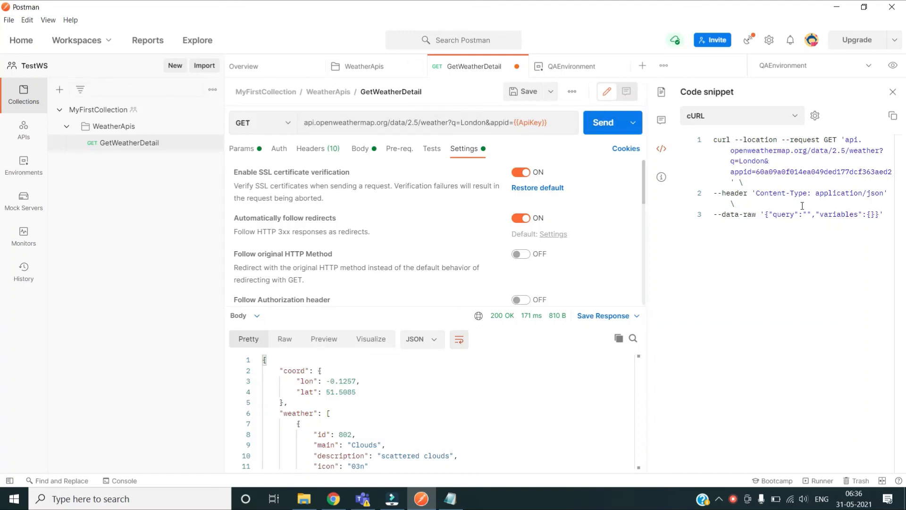
{"action": "left_click", "coordinate": [152, 232]}
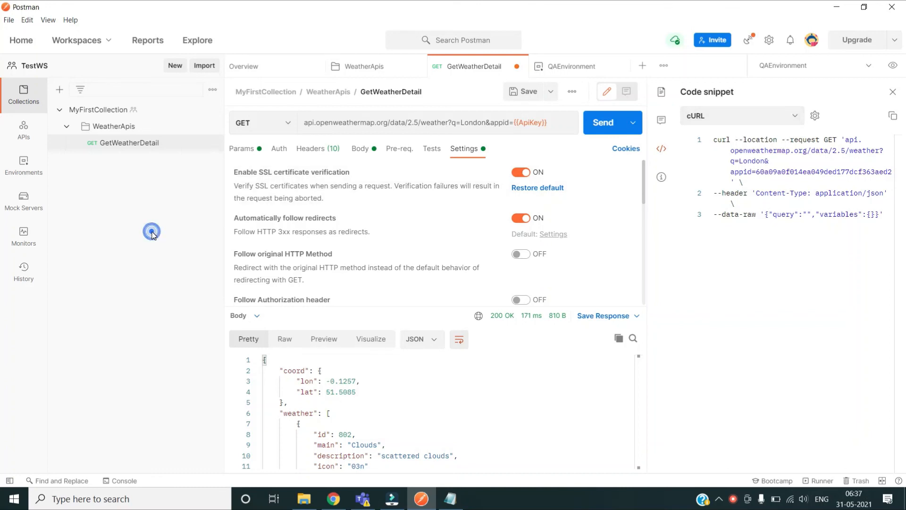